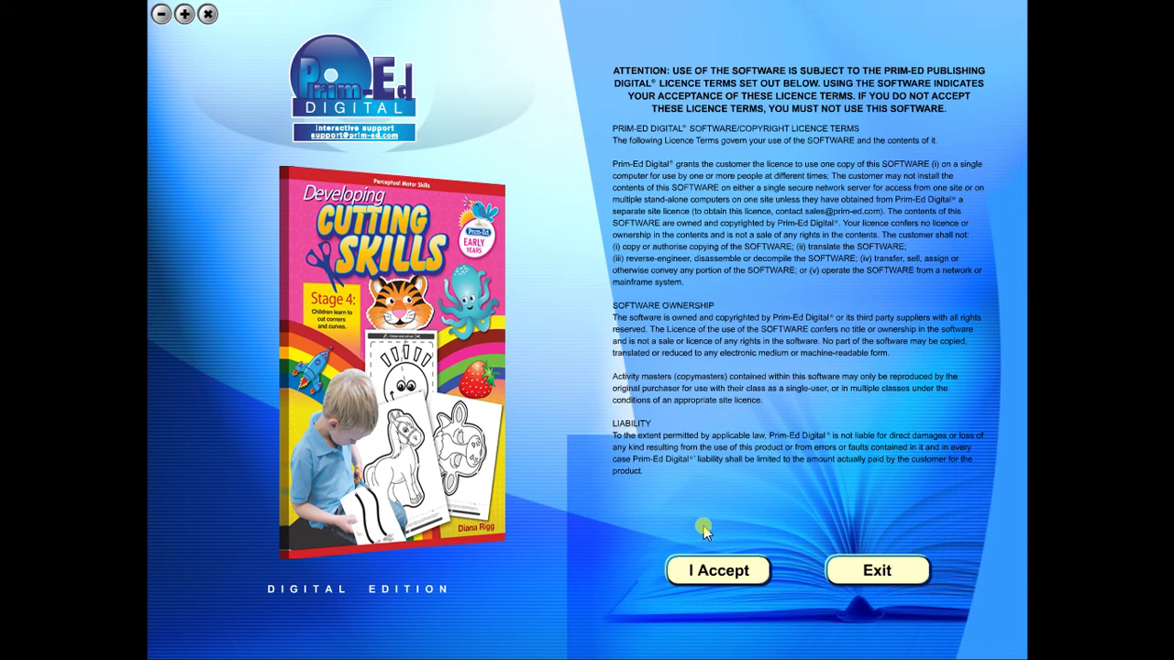
# Step: Accept the licence terms to open the Developing Cutting Skills eBook
pyautogui.click(701, 574)
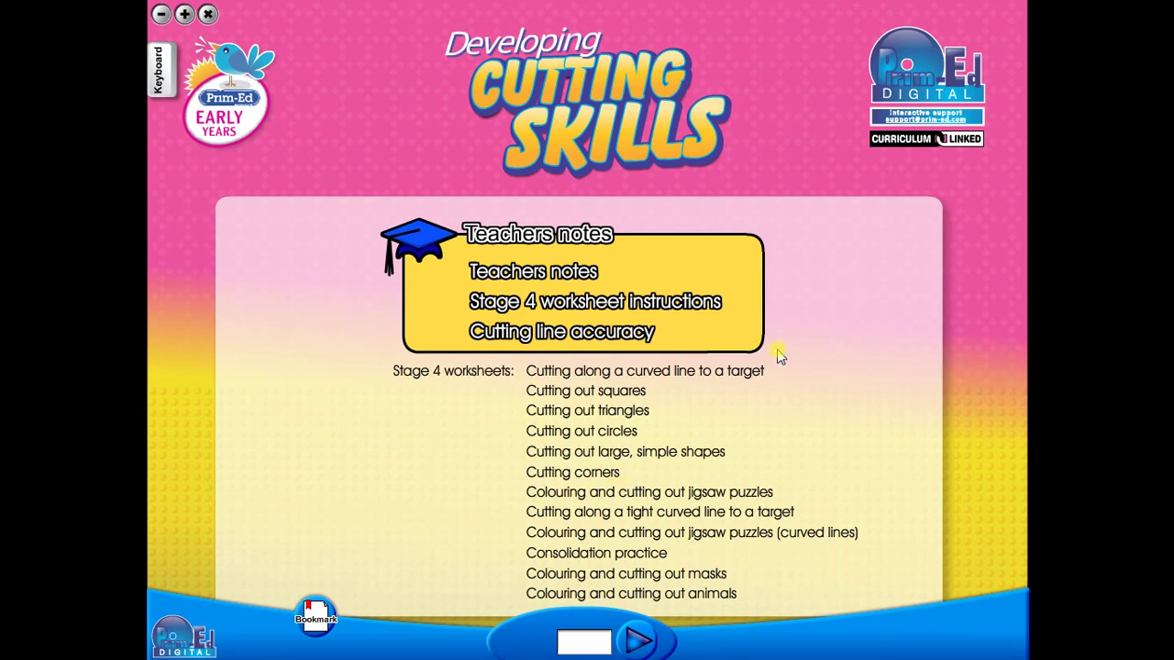
# Step: Browse the Cutting out squares worksheets, then return to the main menu's page number box
pyautogui.click(623, 393)
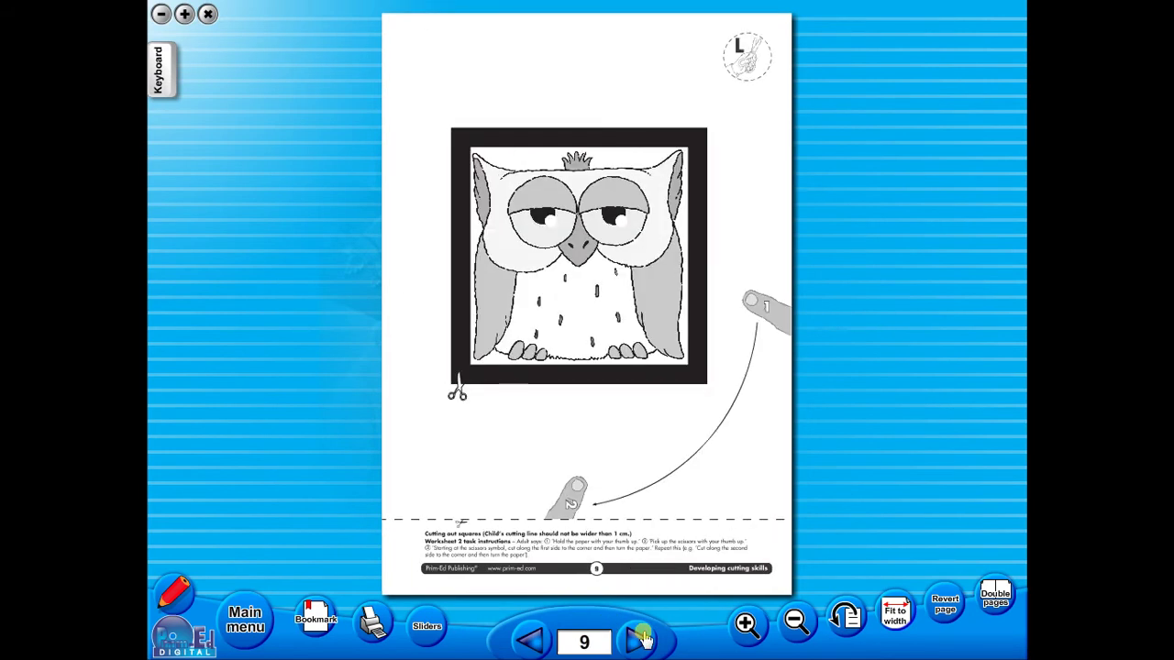
pyautogui.click(642, 639)
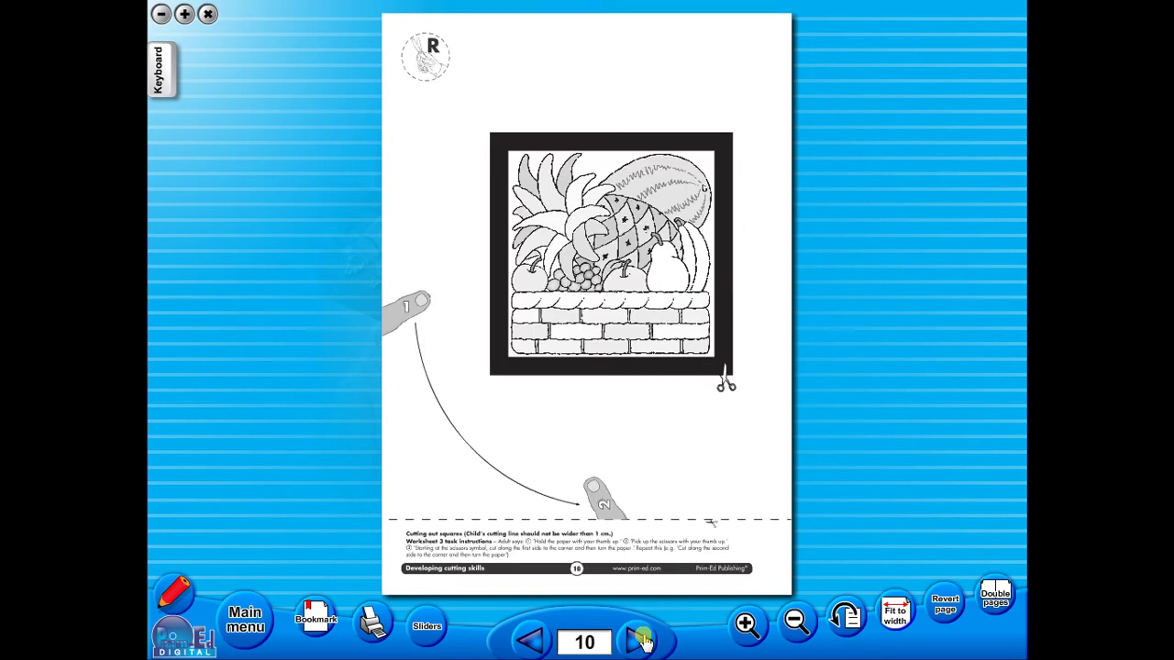
pyautogui.click(256, 620)
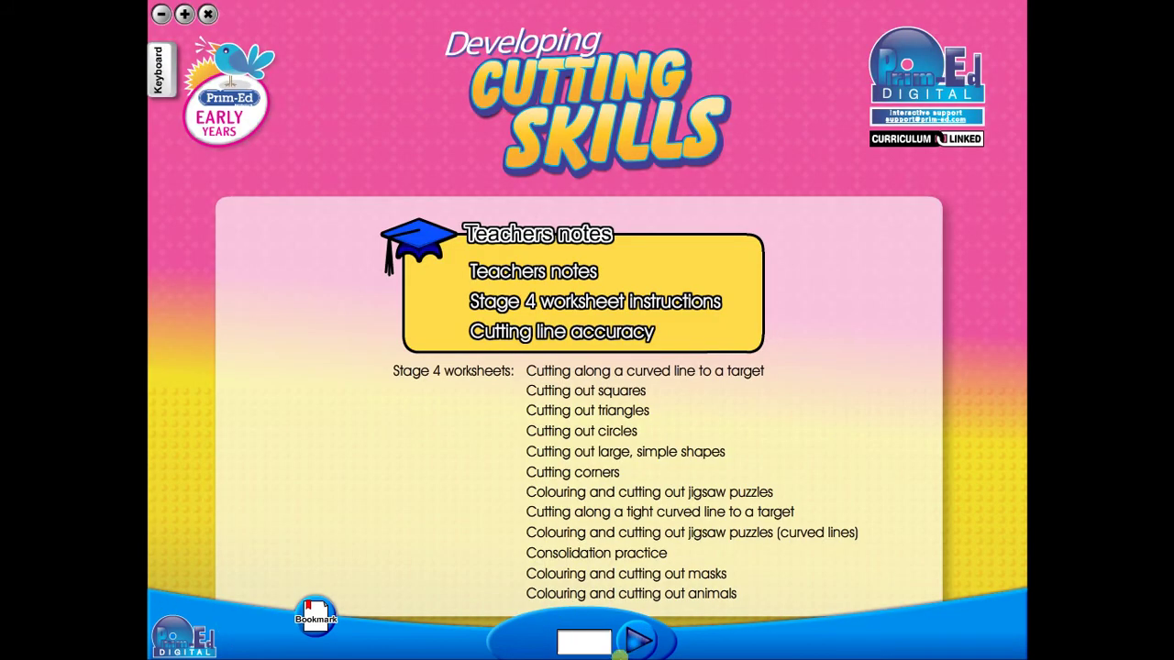
pyautogui.click(604, 645)
# Step: Jump to page 22, then view Teacher notes as double pages at the cutting-stages overview (vi–vii)
pyautogui.write('22')
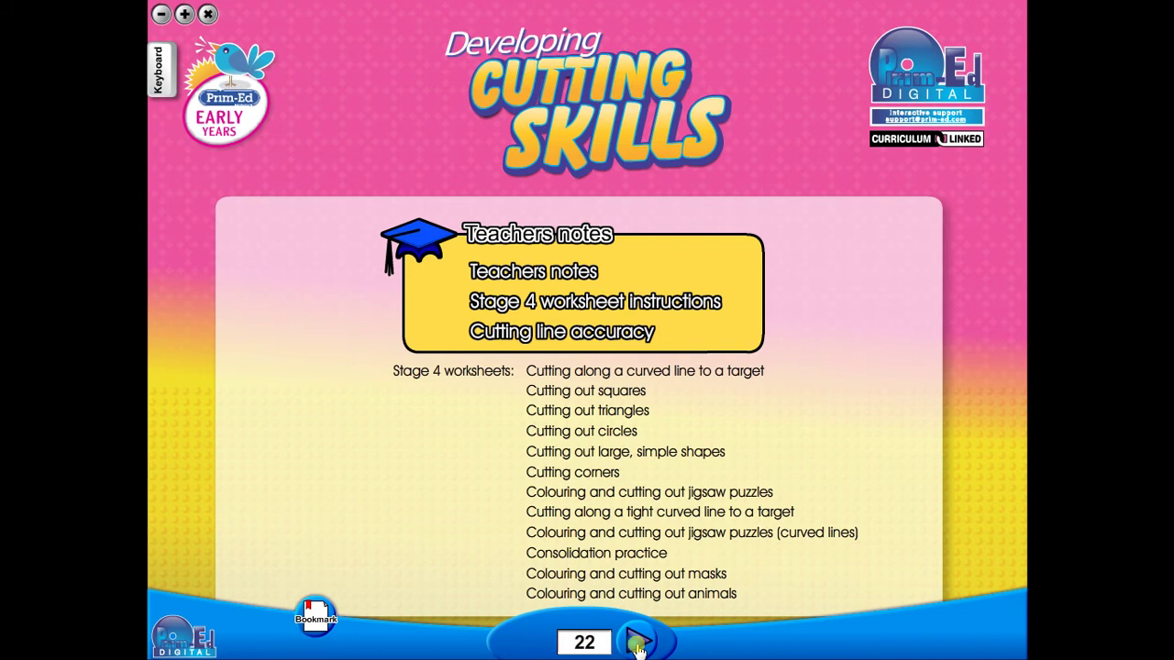
pyautogui.click(638, 644)
pyautogui.click(583, 277)
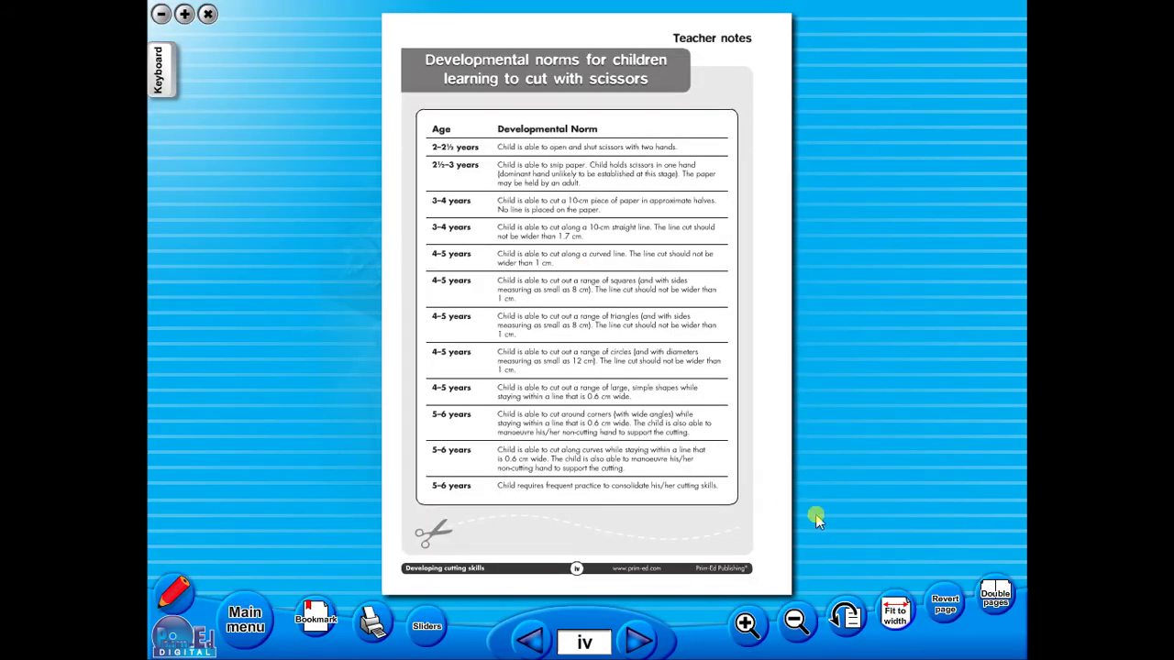
pyautogui.click(989, 600)
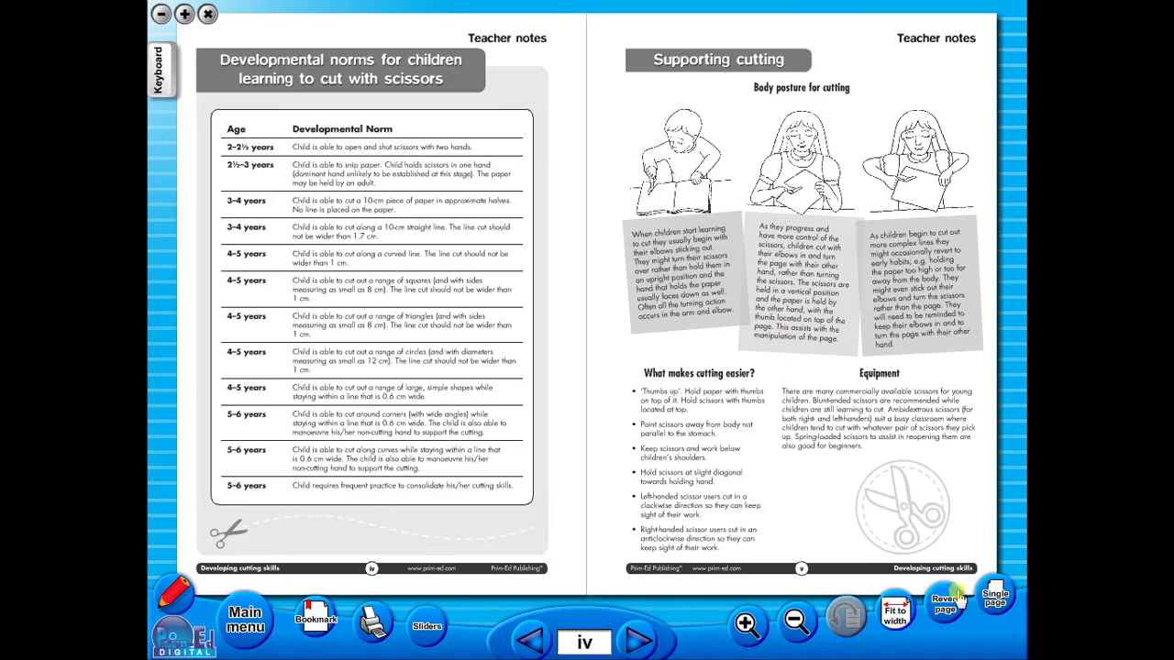
pyautogui.click(635, 642)
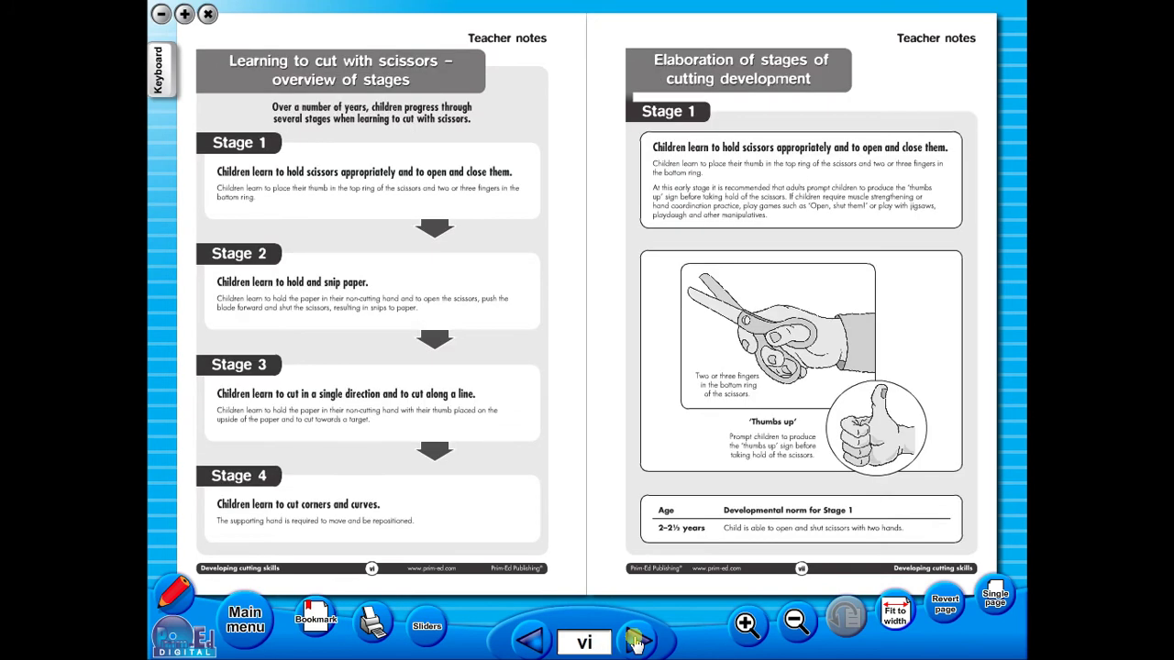
# Step: Show page vii as a single page, trying fit to width, revert, and zooming in and out
pyautogui.click(997, 600)
pyautogui.click(644, 634)
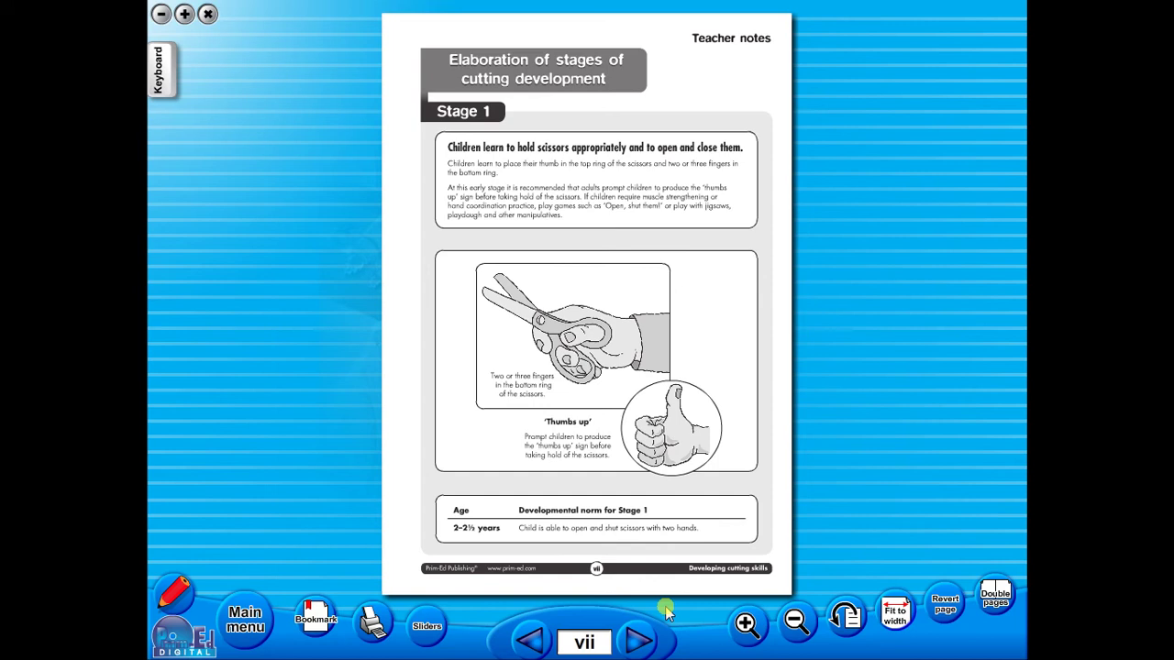
pyautogui.click(886, 616)
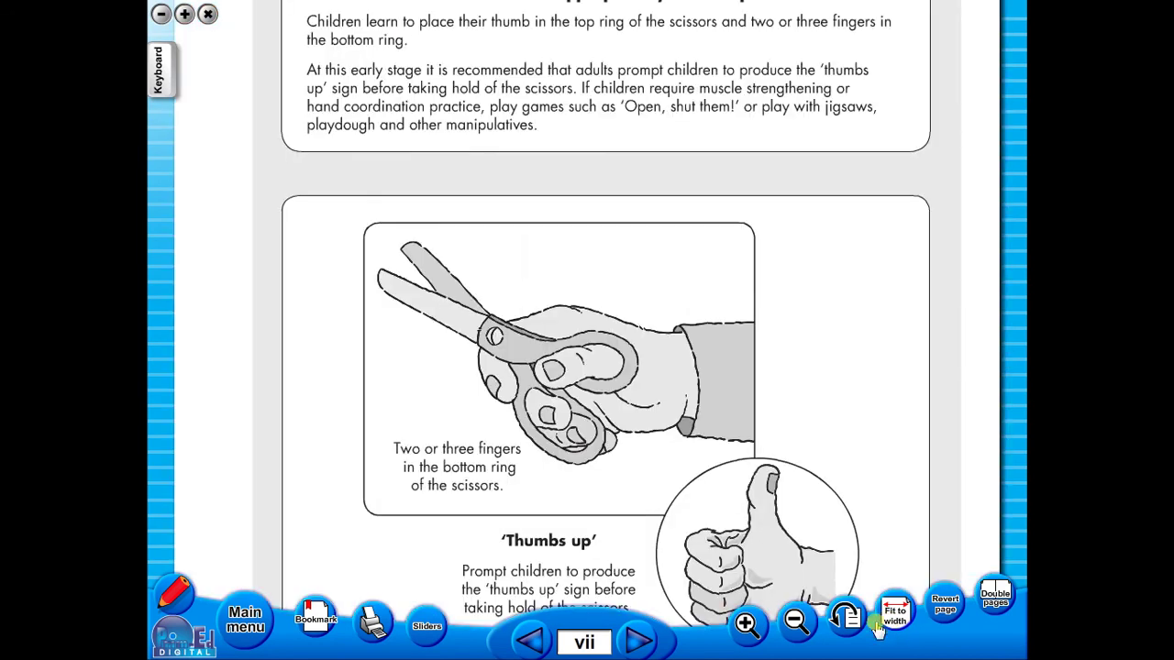
pyautogui.click(939, 608)
pyautogui.click(749, 626)
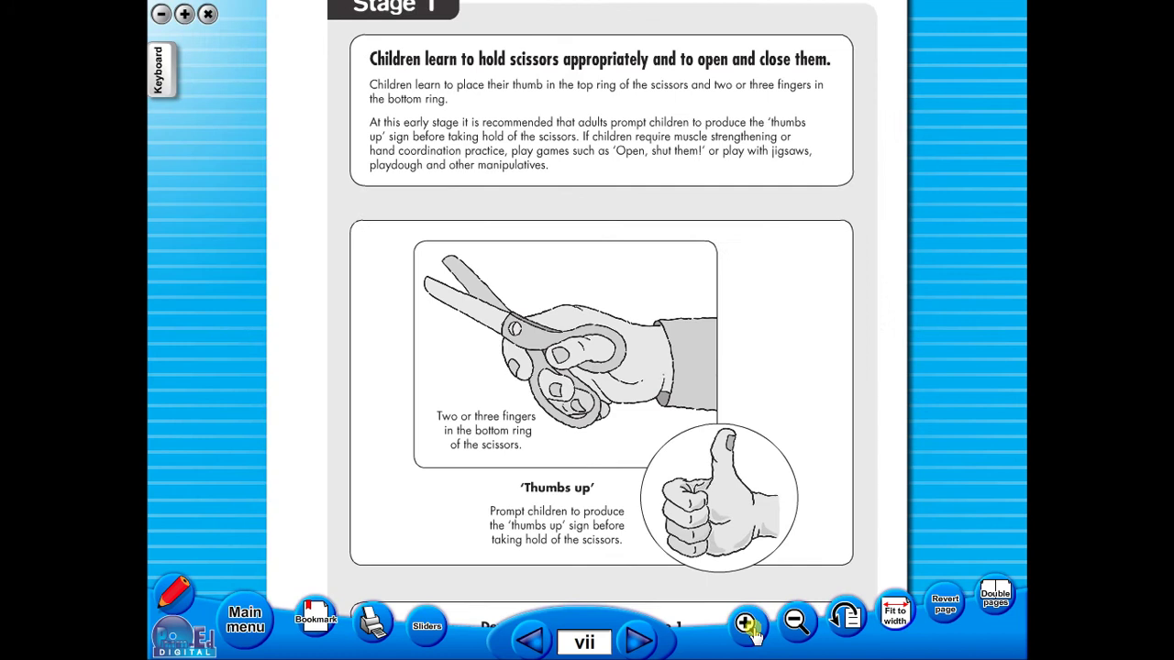
pyautogui.click(799, 622)
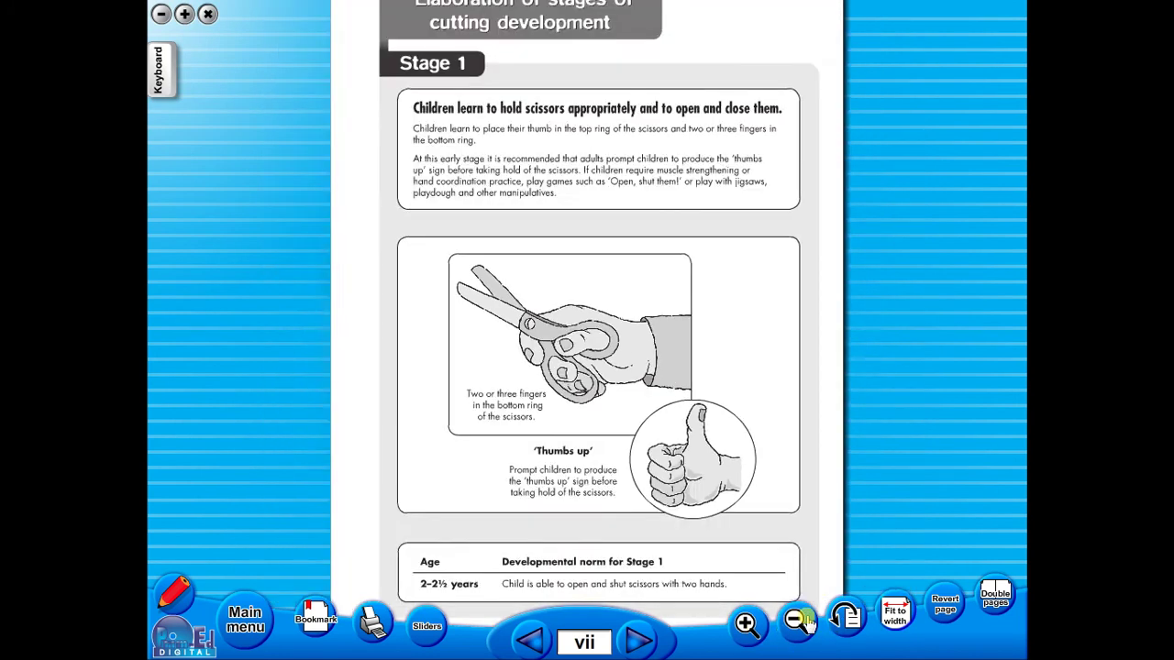
pyautogui.click(799, 621)
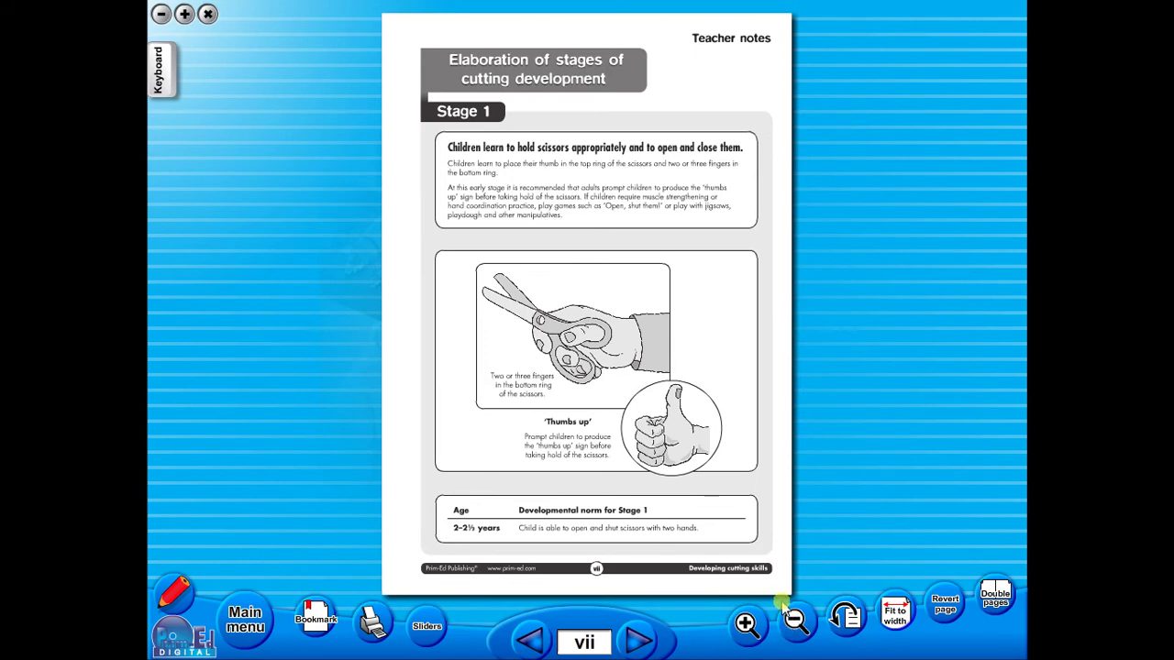
# Step: Rotate page vii a full turn in quarter steps until it is upright again
pyautogui.click(846, 622)
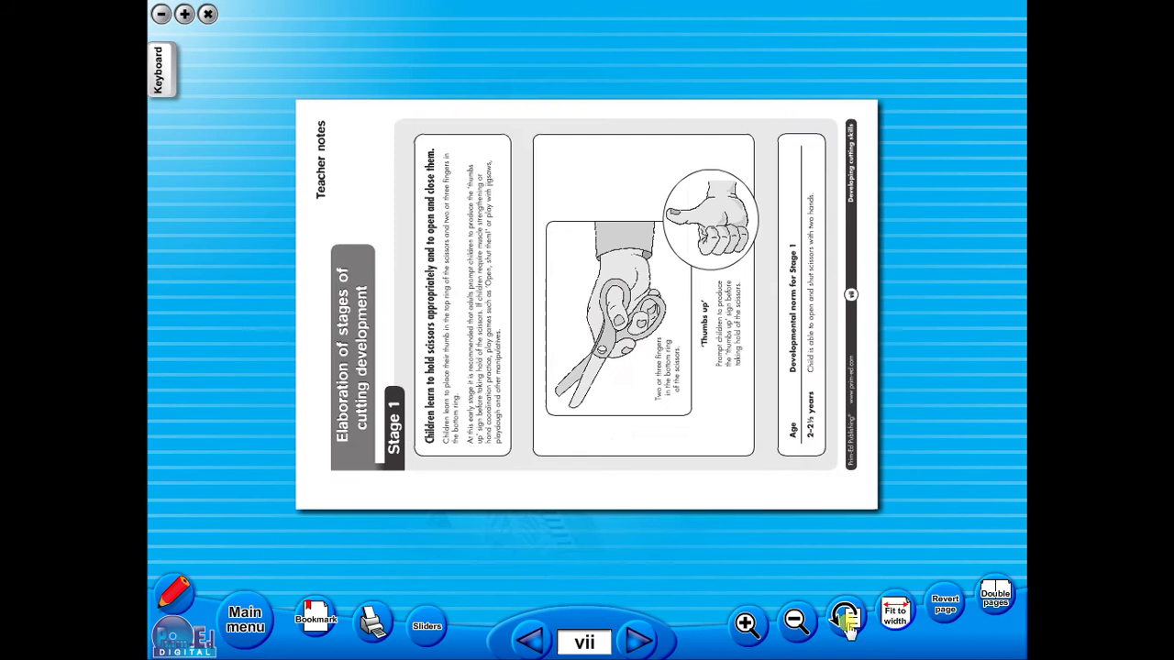
pyautogui.click(844, 624)
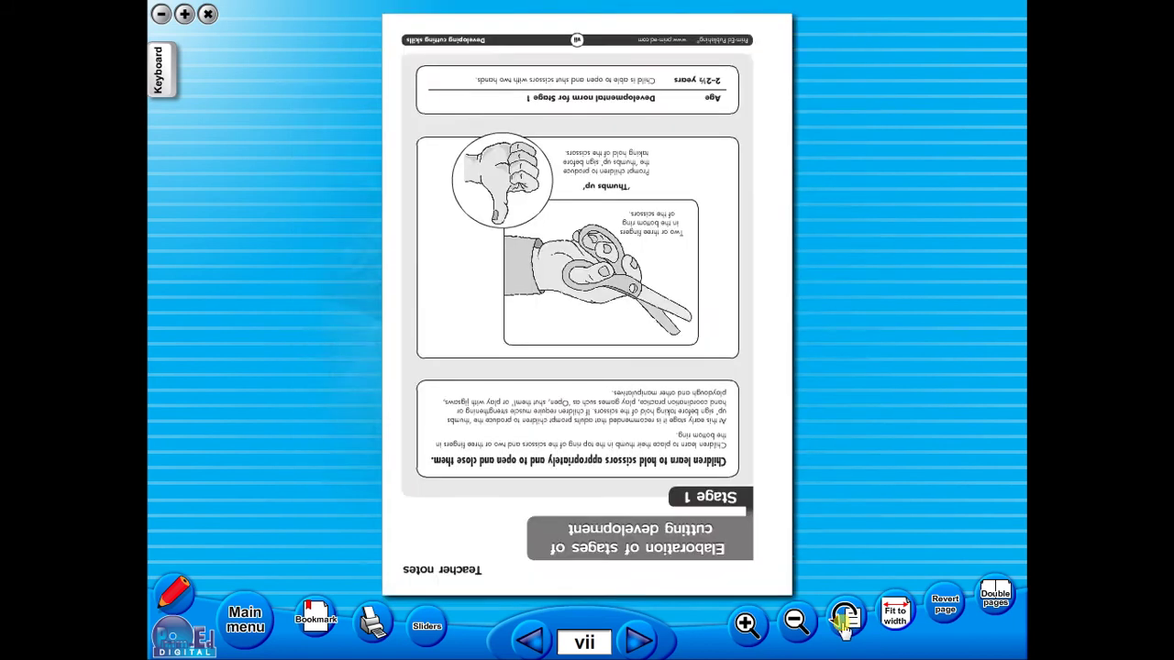
pyautogui.click(844, 624)
pyautogui.click(844, 623)
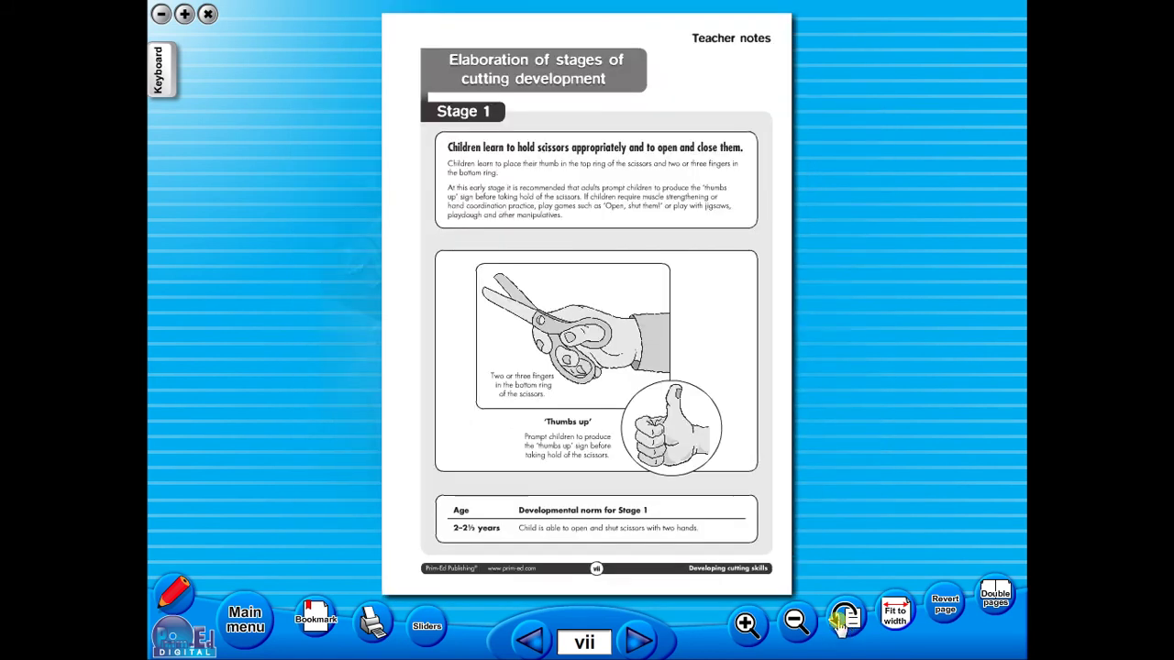
# Step: Turn on the masking sliders and drag the bottom mask up over most of page vii
pyautogui.click(428, 626)
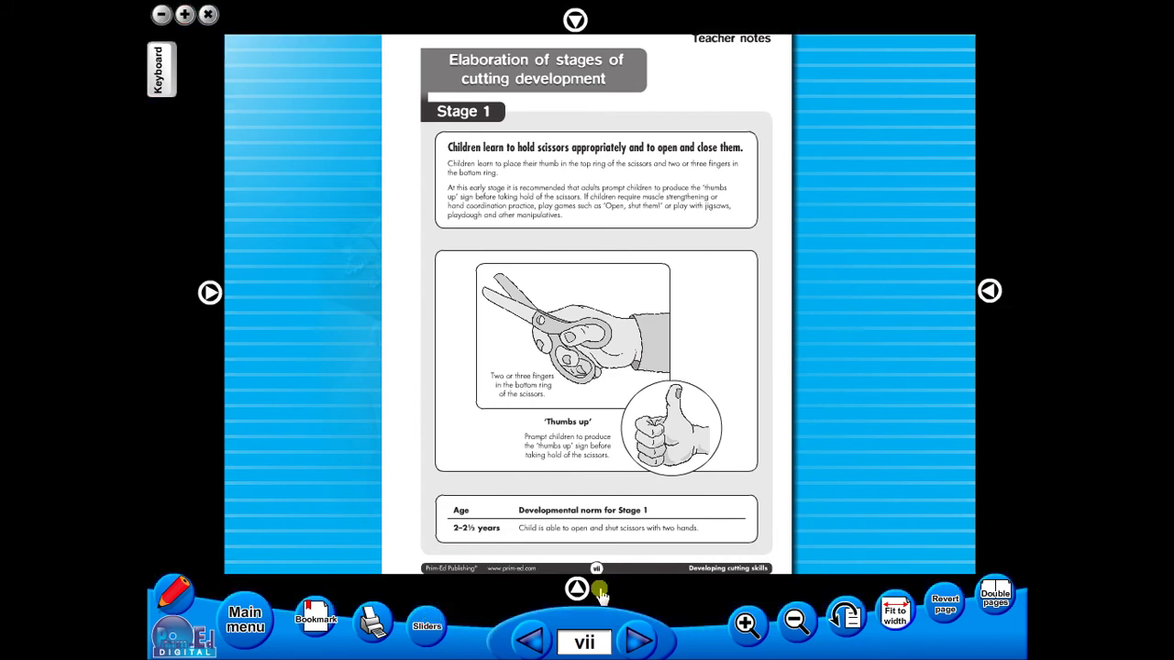
pyautogui.moveTo(576, 588)
pyautogui.mouseDown()
pyautogui.moveTo(608, 110)
pyautogui.moveTo(548, 569)
pyautogui.moveTo(506, 594)
pyautogui.mouseUp()
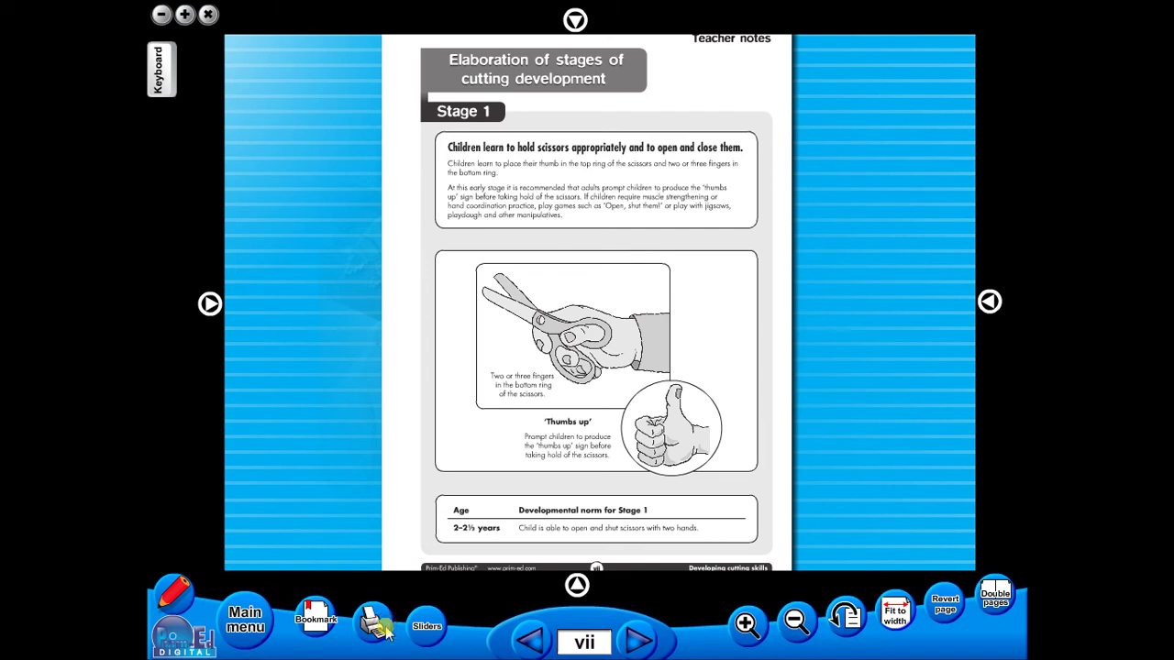
# Step: Open the print options for page vii and cancel without printing
pyautogui.click(387, 631)
pyautogui.click(315, 362)
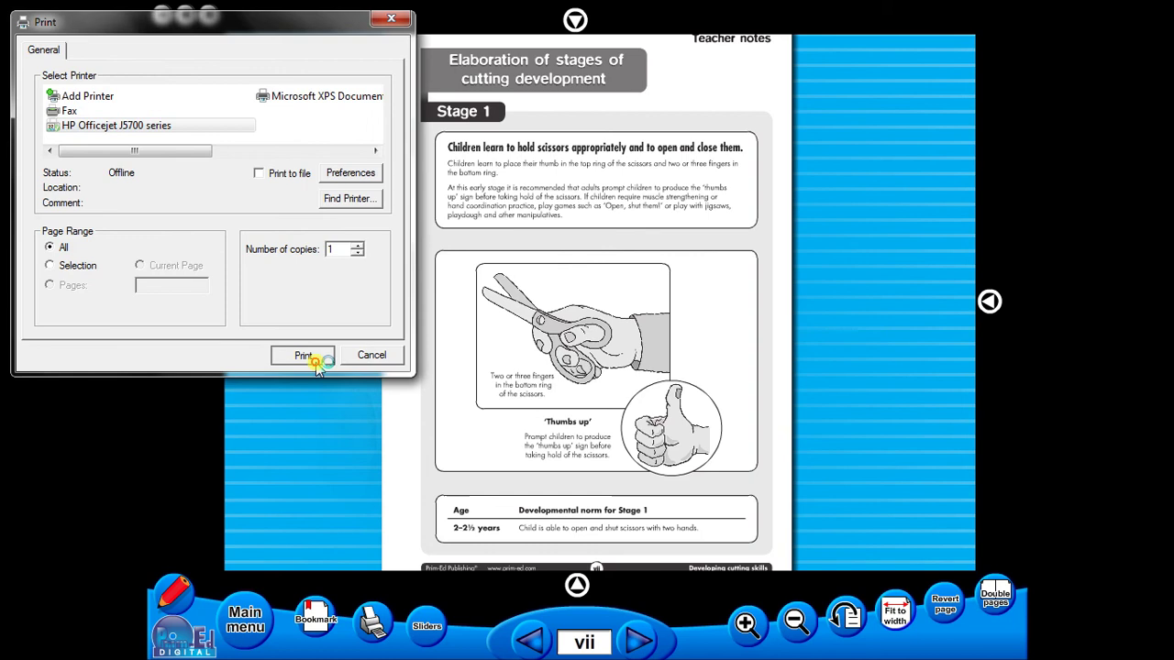
pyautogui.click(385, 357)
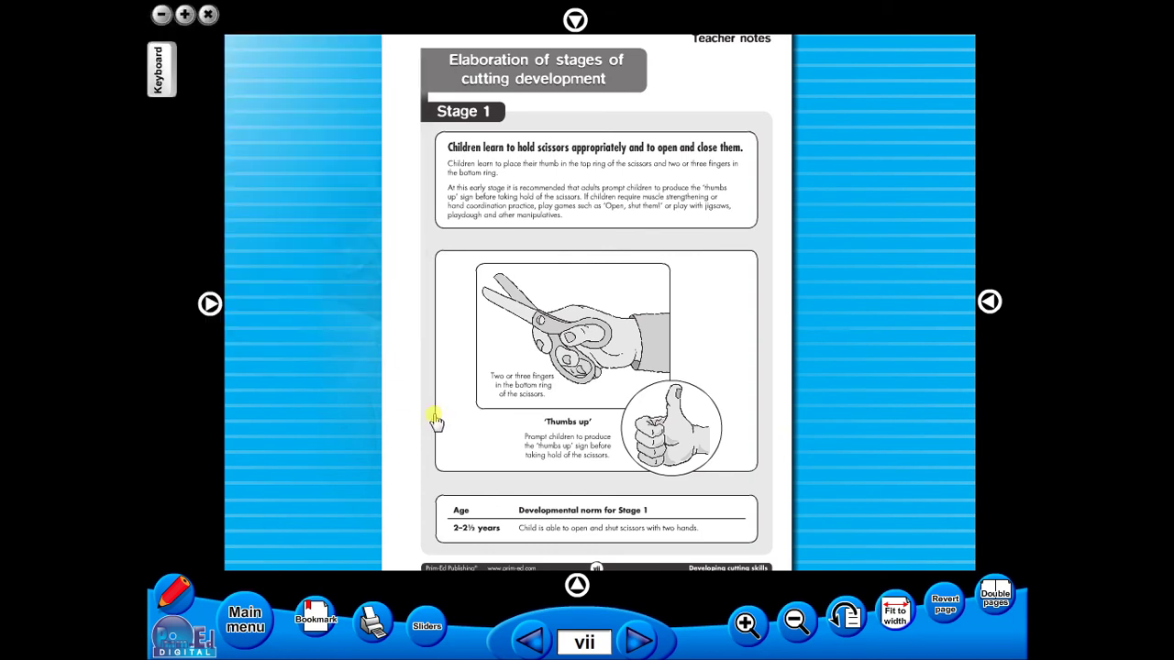
# Step: Bookmark page vii, turn ahead to page xi, then return to page vii through its bookmark
pyautogui.click(310, 619)
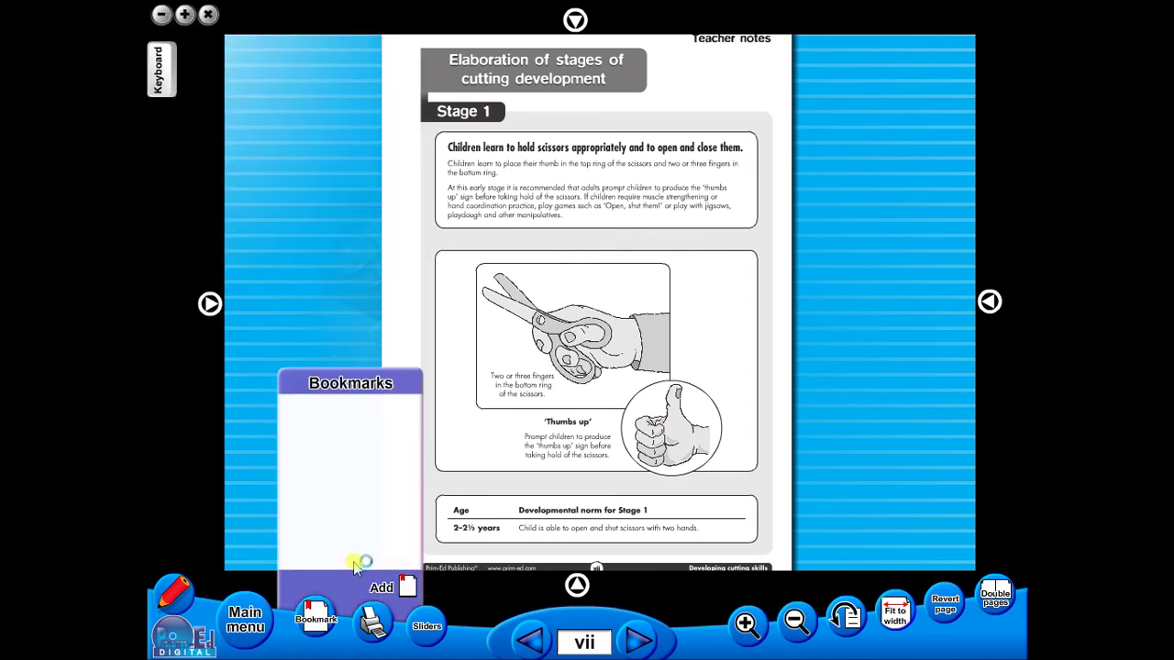
pyautogui.click(386, 592)
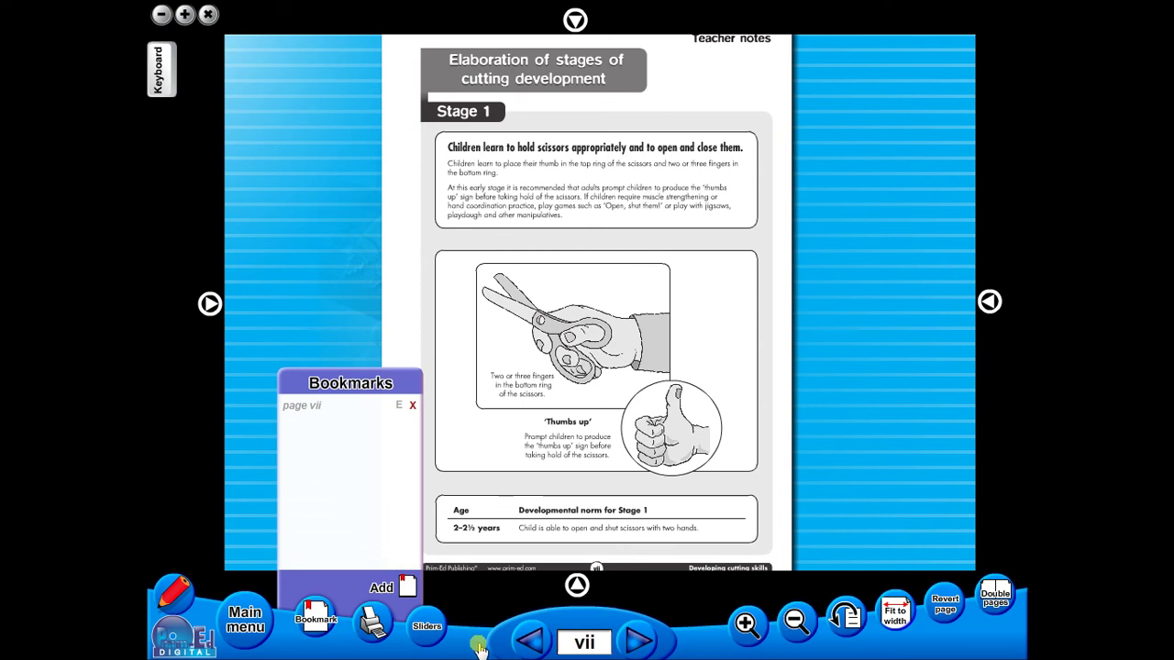
pyautogui.click(639, 641)
pyautogui.click(639, 642)
pyautogui.click(640, 642)
pyautogui.click(639, 641)
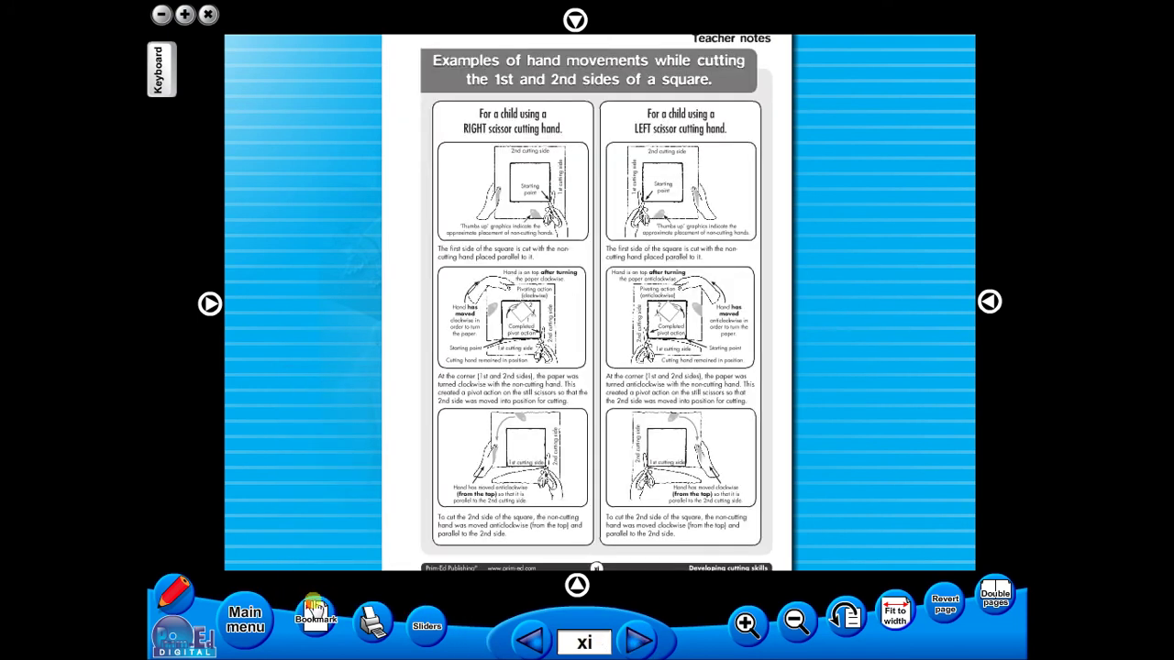
pyautogui.click(314, 608)
pyautogui.click(315, 408)
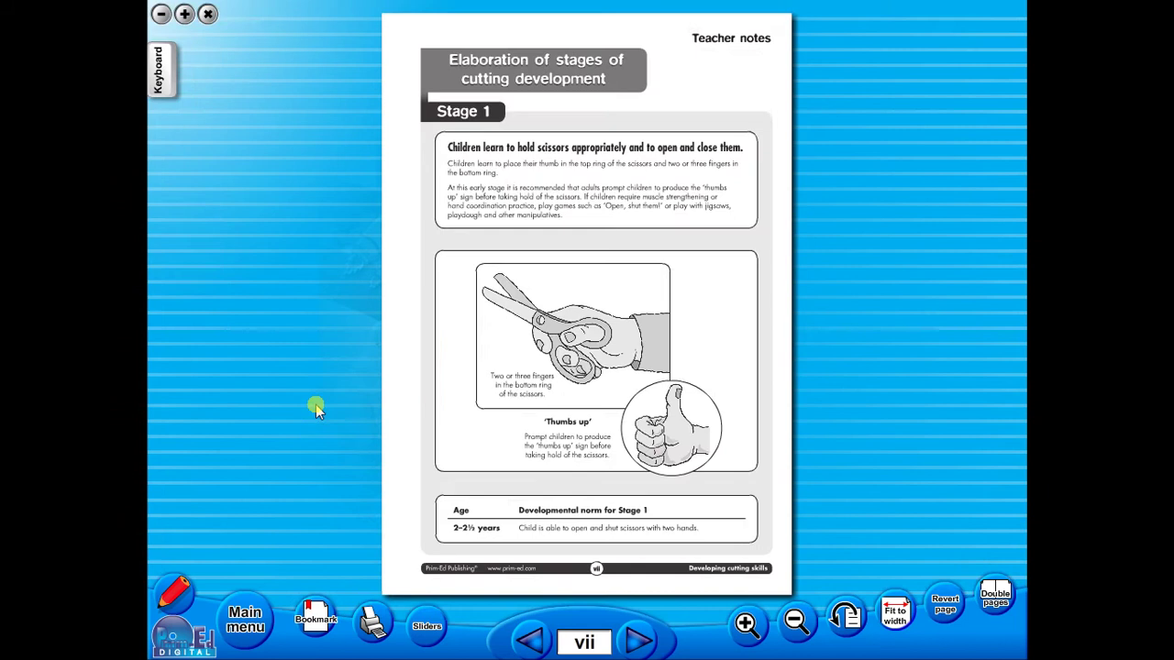
# Step: Open the annotation tools and try the red pencil, green highlighter, shapes and text tool
pyautogui.click(175, 592)
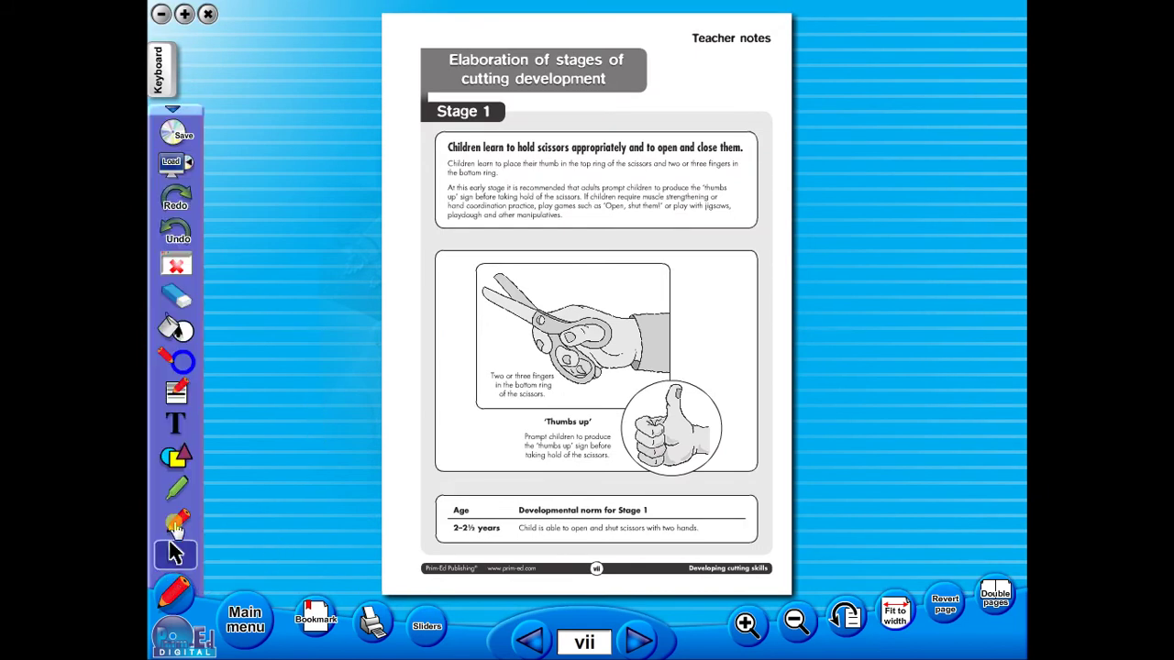
pyautogui.click(177, 522)
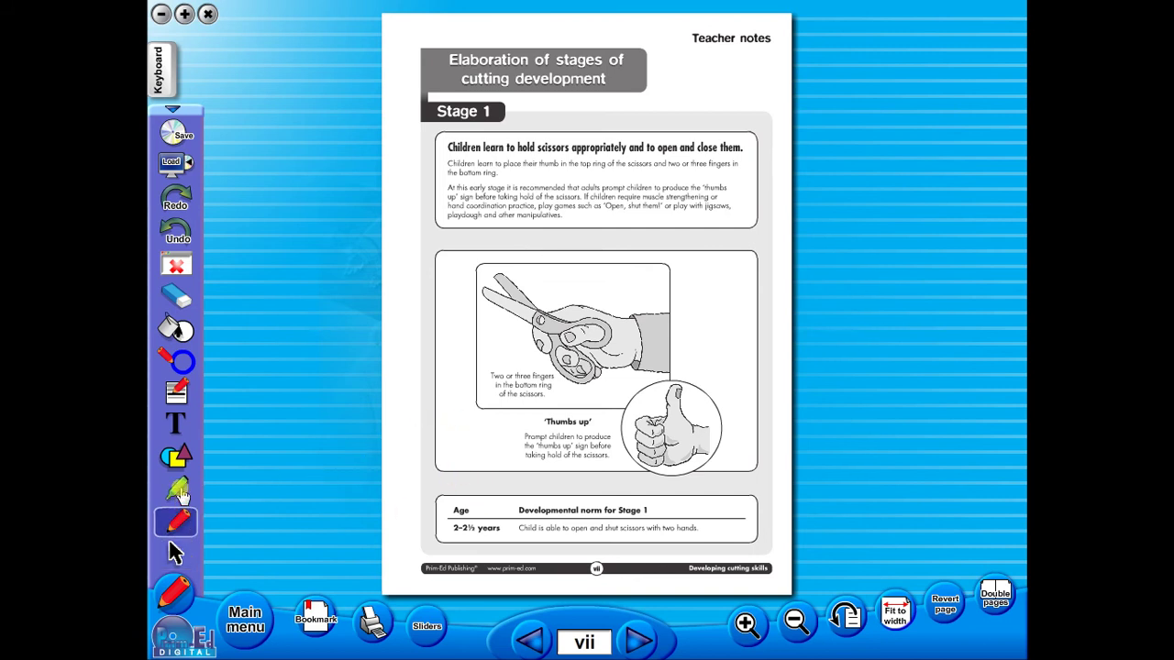
pyautogui.click(177, 489)
pyautogui.click(175, 457)
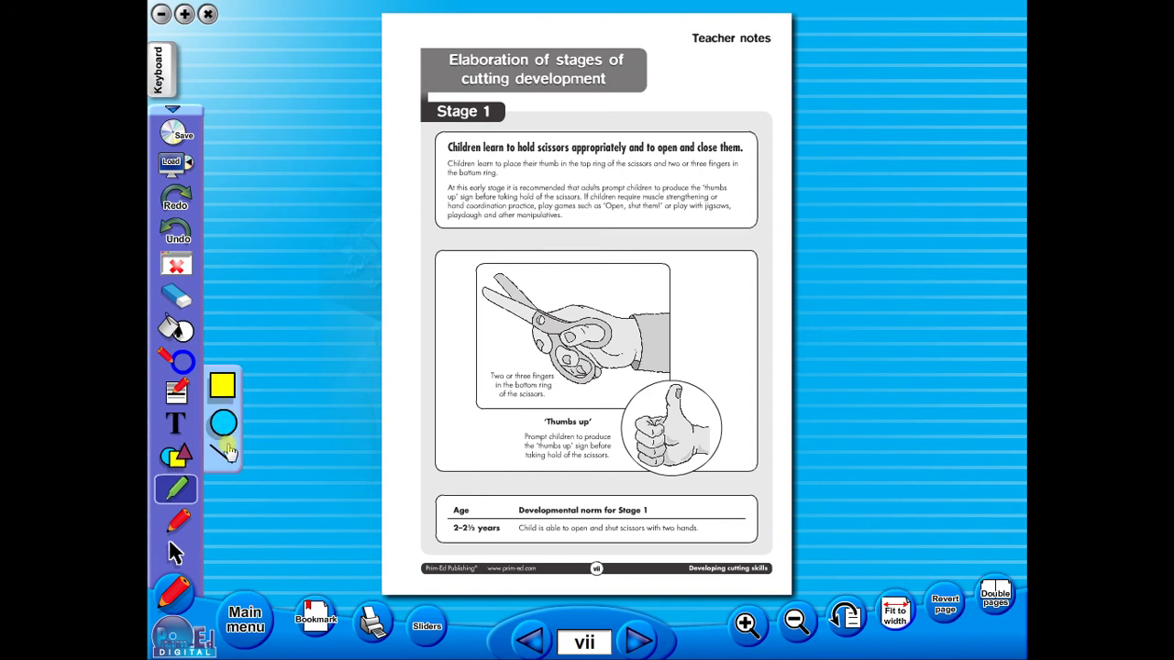
pyautogui.click(175, 423)
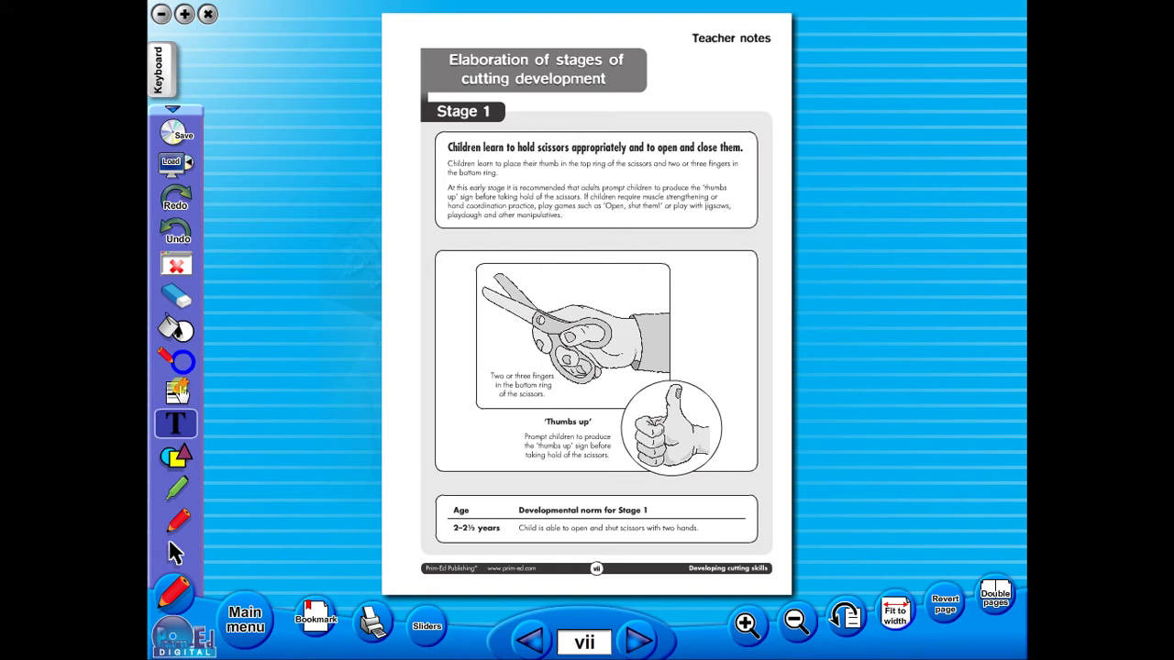
# Step: Set the annotation colour to red from the colour palette
pyautogui.moveTo(180, 395)
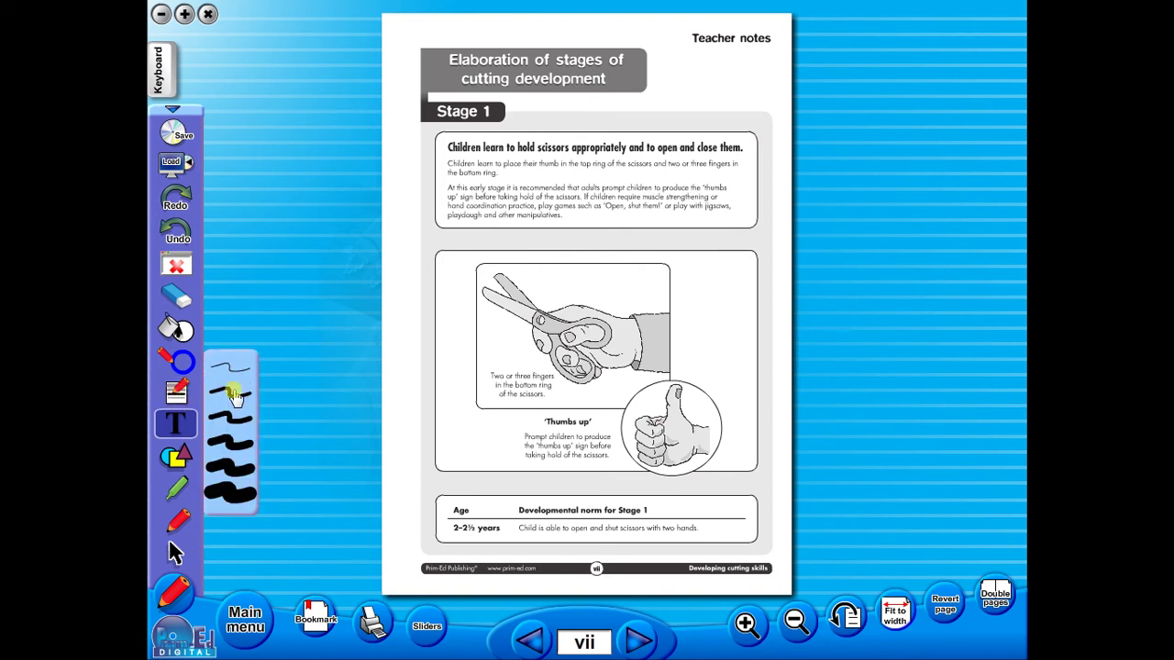
pyautogui.click(179, 393)
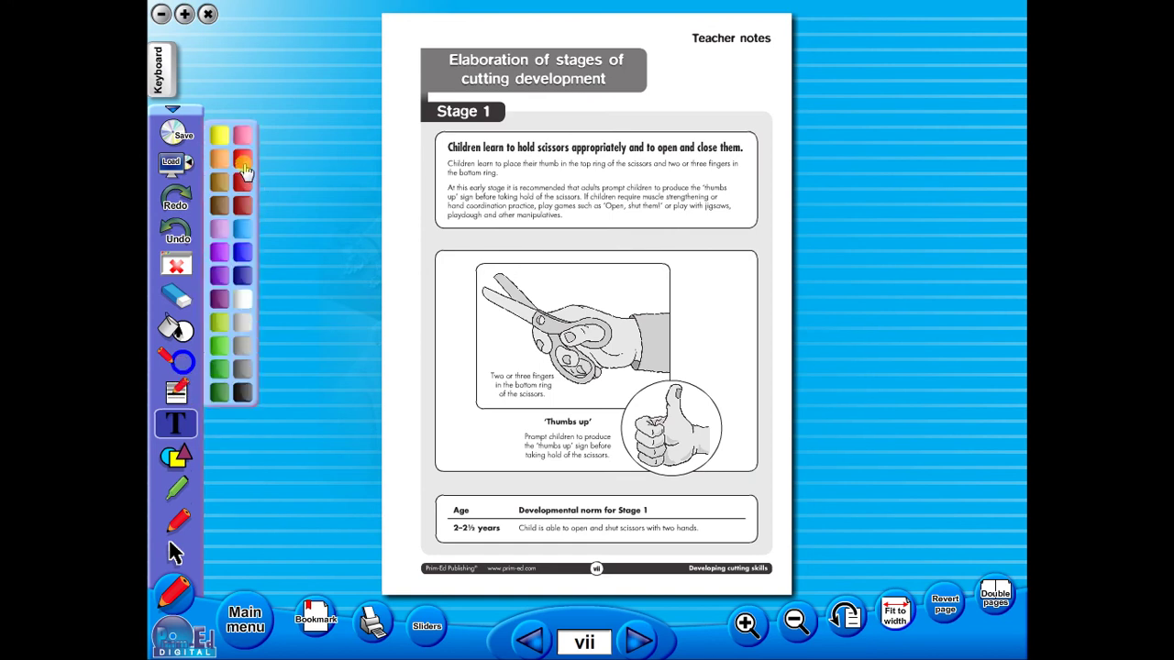
pyautogui.click(244, 168)
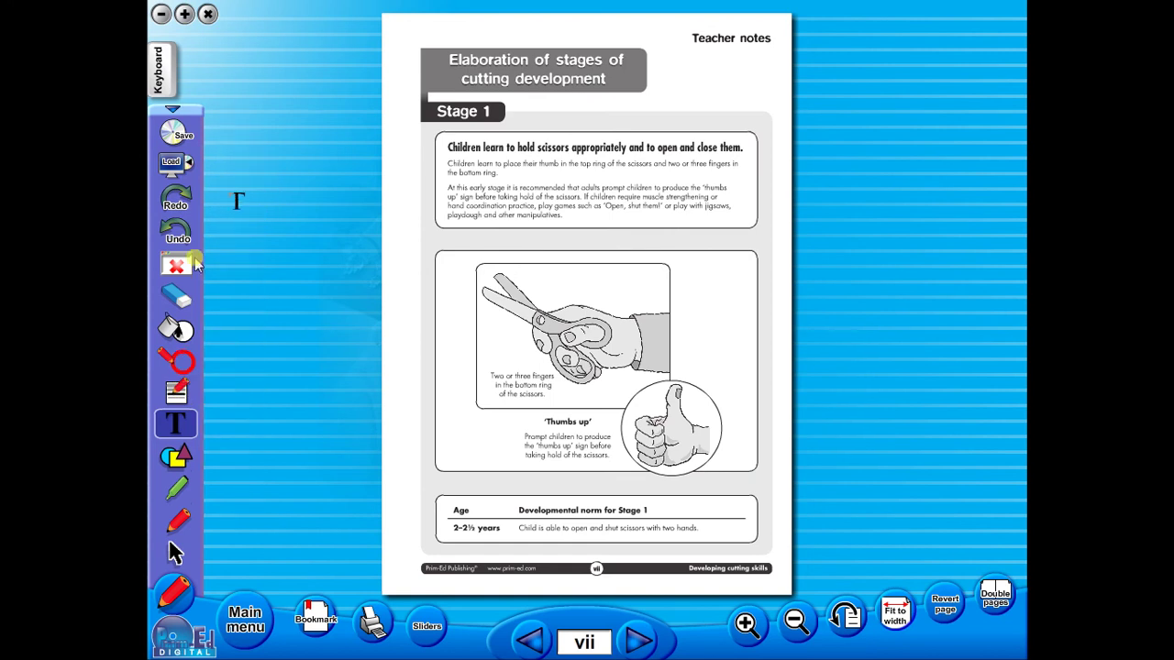
pyautogui.click(170, 484)
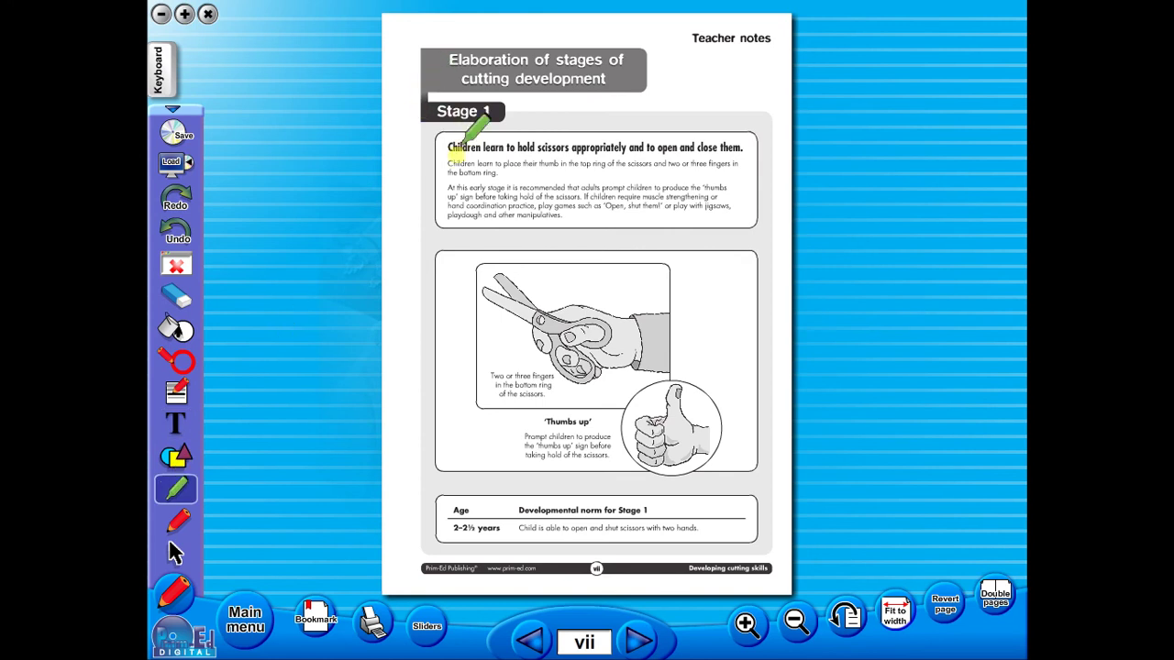
pyautogui.moveTo(444, 147)
pyautogui.mouseDown()
pyautogui.moveTo(689, 158)
pyautogui.moveTo(743, 147)
pyautogui.moveTo(455, 134)
pyautogui.moveTo(566, 143)
pyautogui.moveTo(565, 152)
pyautogui.mouseUp()
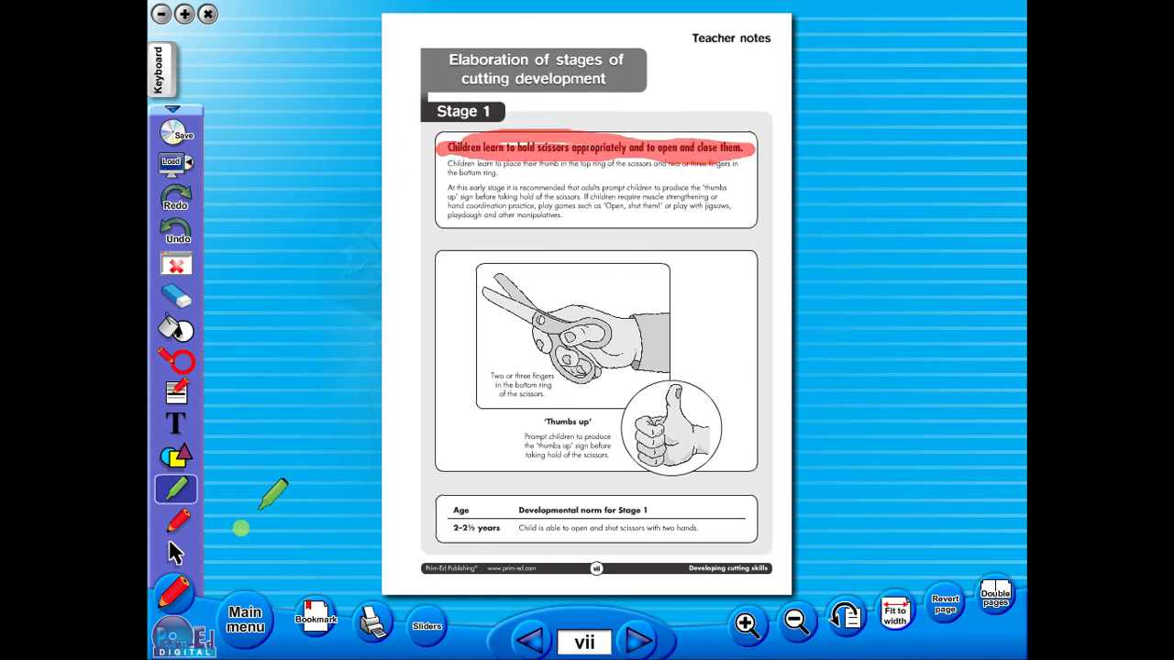
pyautogui.click(174, 521)
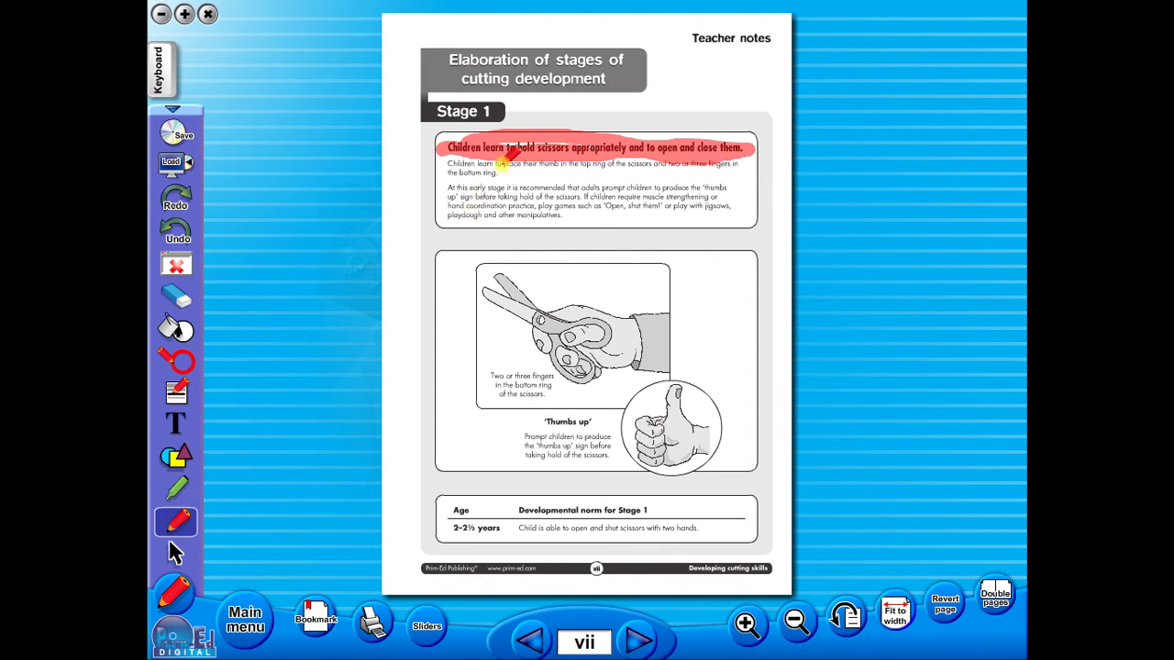
pyautogui.moveTo(449, 185); pyautogui.dragTo(495, 184)
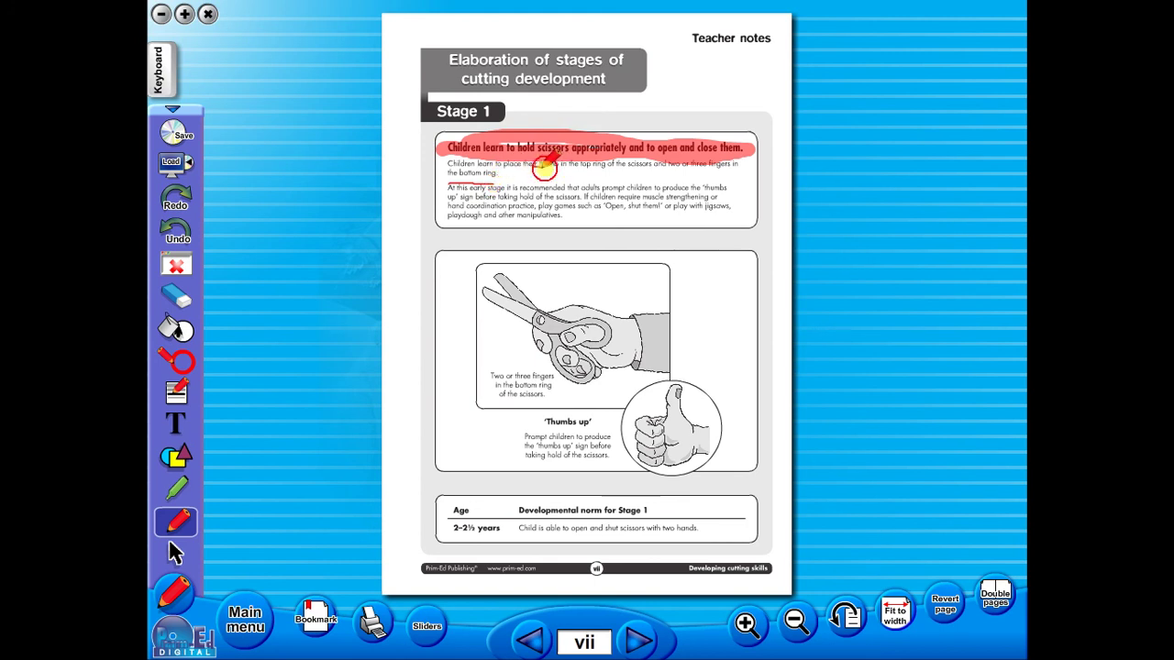
pyautogui.click(177, 236)
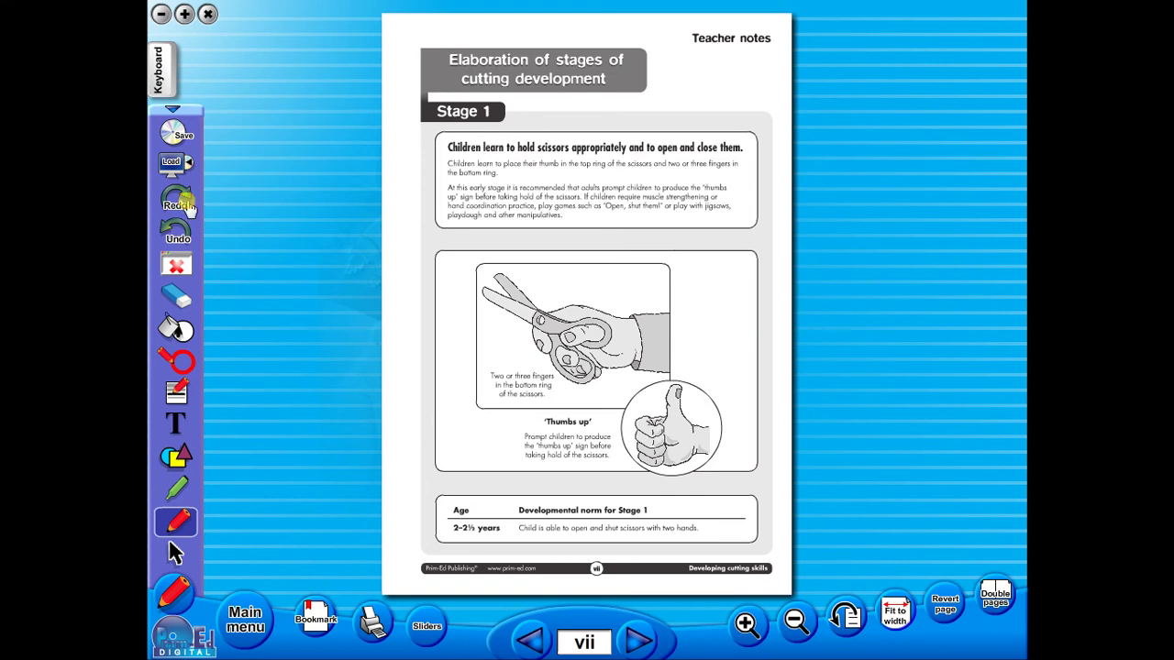
pyautogui.click(183, 202)
pyautogui.click(184, 204)
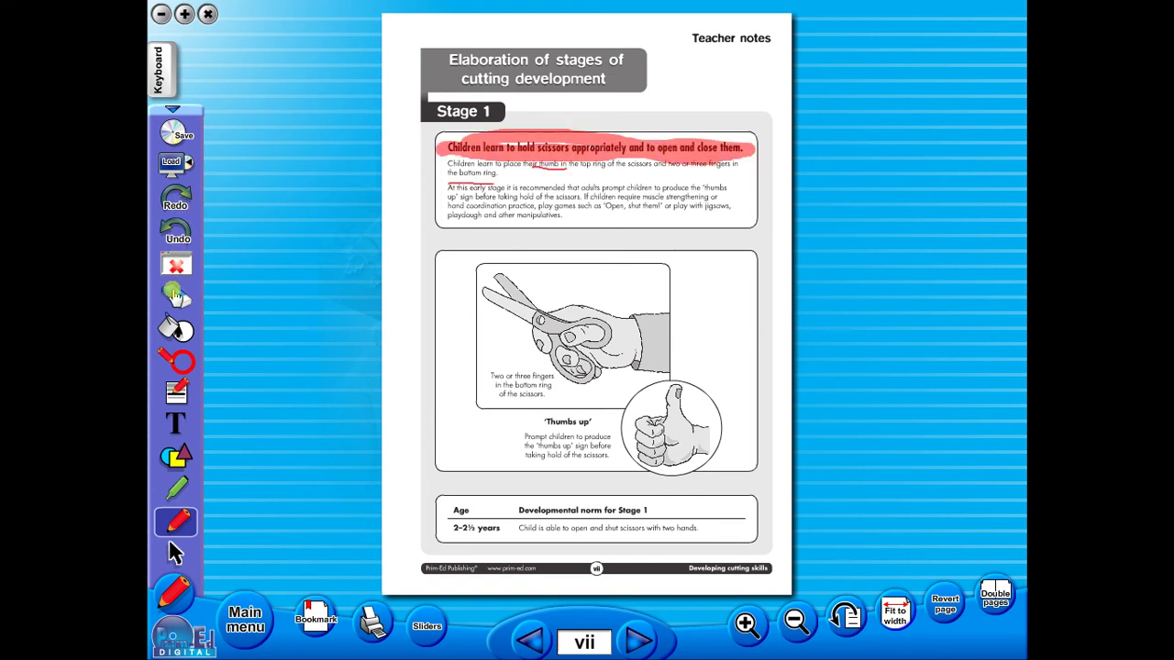
pyautogui.click(176, 295)
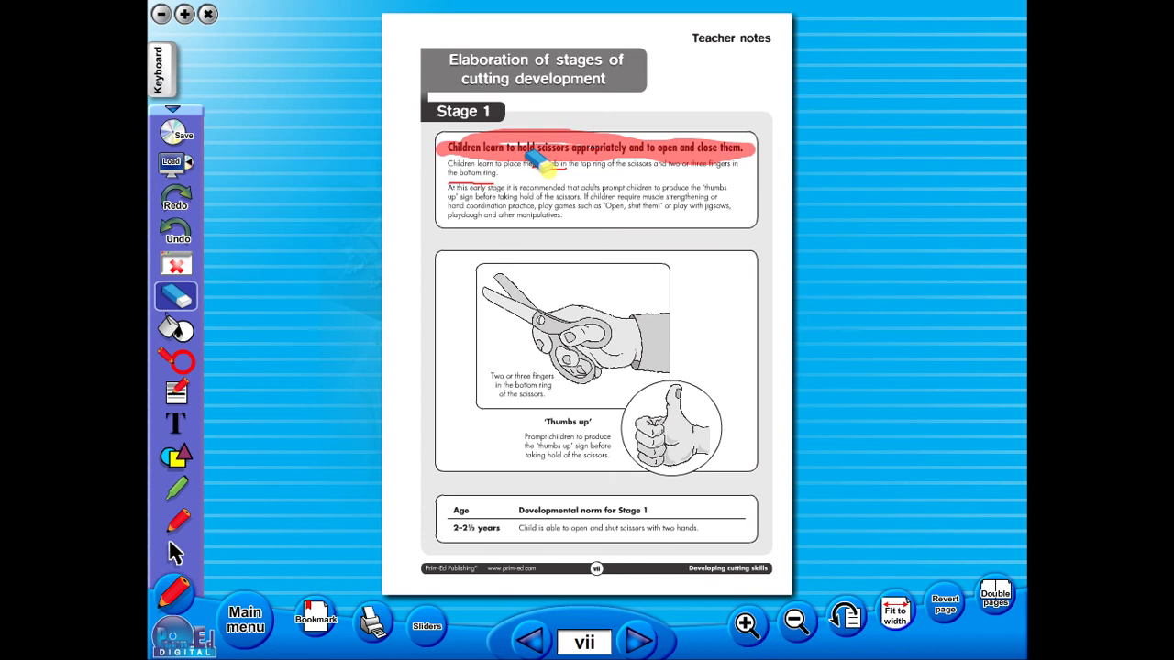
pyautogui.moveTo(541, 164)
pyautogui.mouseDown()
pyautogui.moveTo(476, 178)
pyautogui.moveTo(491, 143)
pyautogui.moveTo(412, 172)
pyautogui.mouseUp()
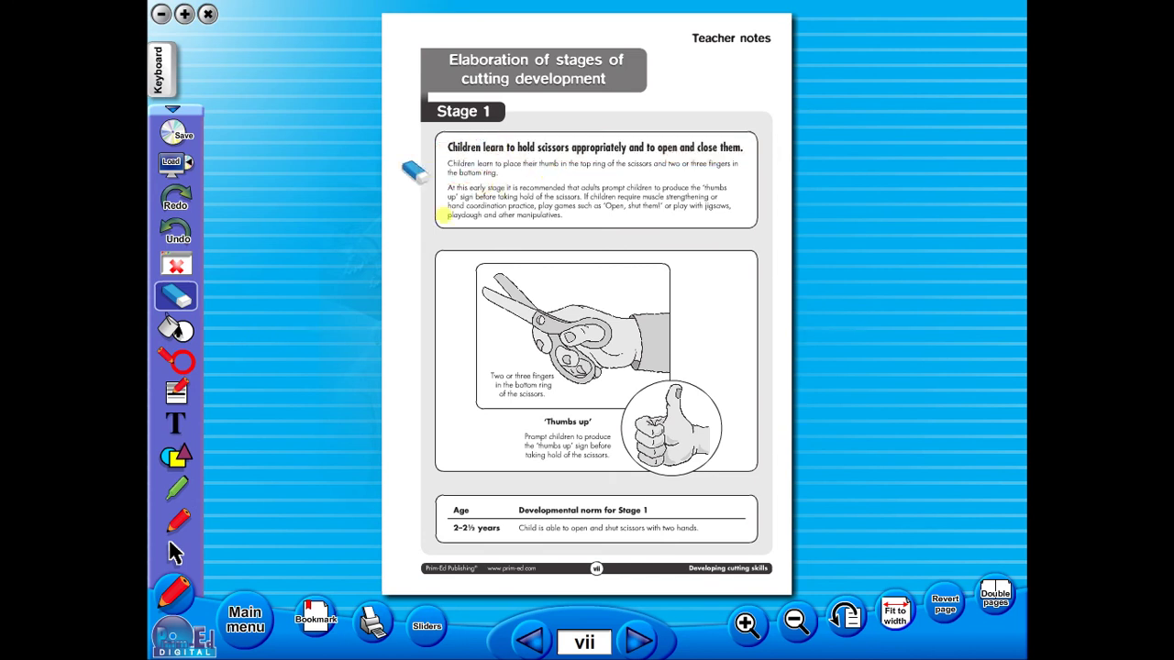
# Step: Add an 'additional info' text note beside the page vii title and bring up the save window
pyautogui.click(176, 422)
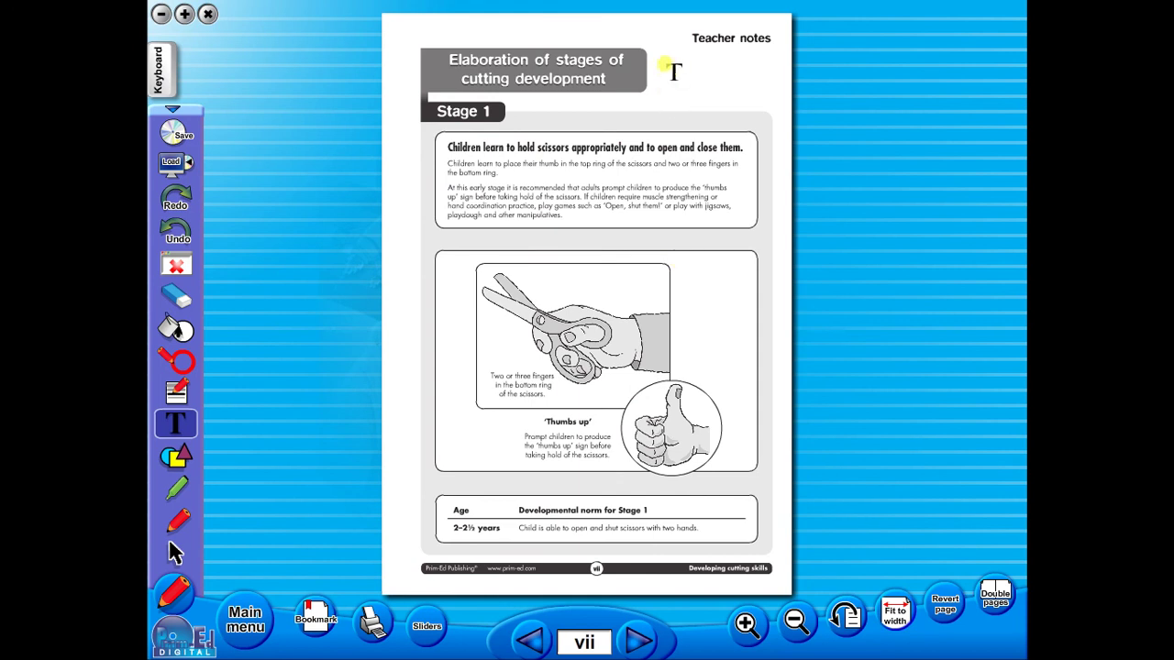
pyautogui.moveTo(664, 63); pyautogui.dragTo(735, 107)
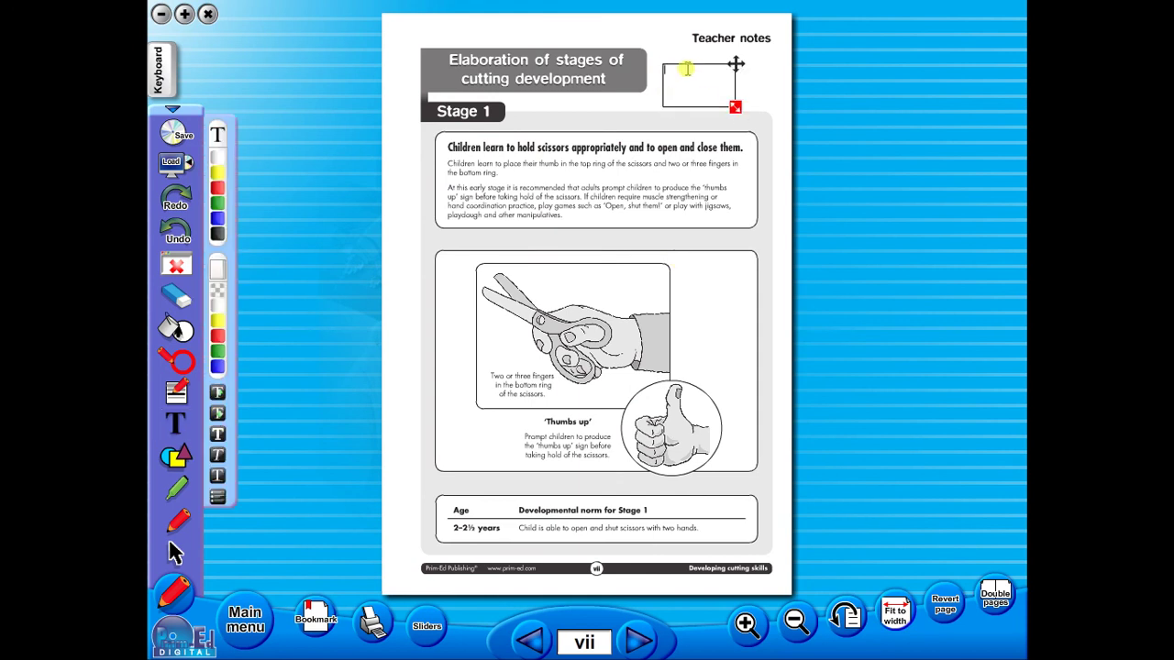
pyautogui.write('additional info')
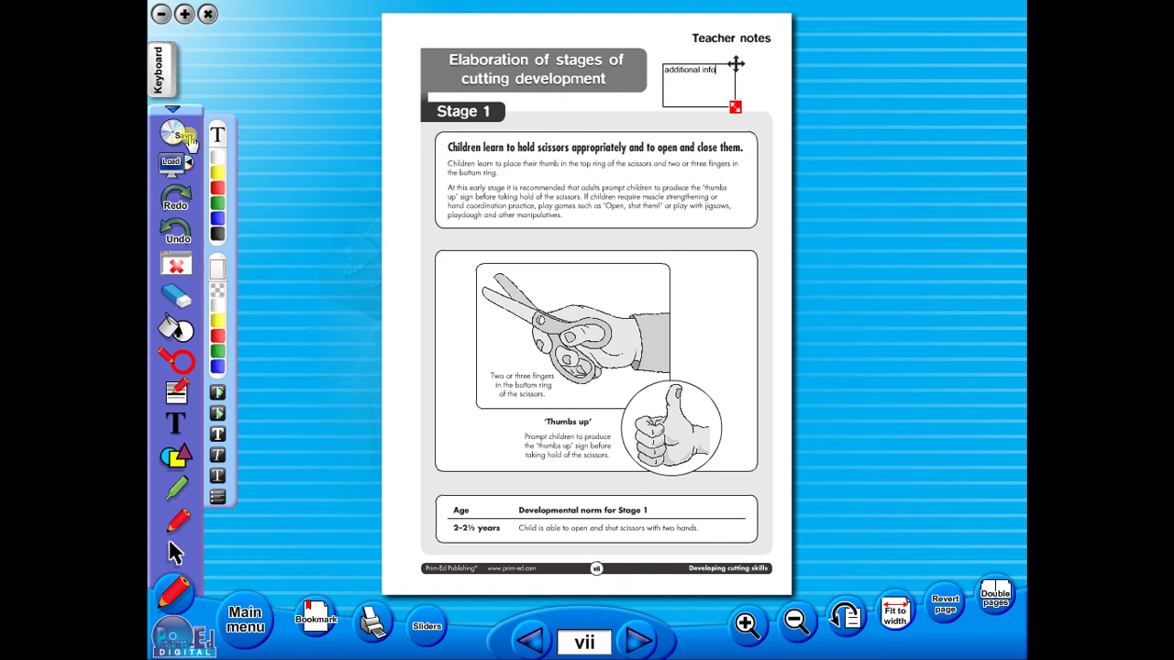
pyautogui.click(190, 137)
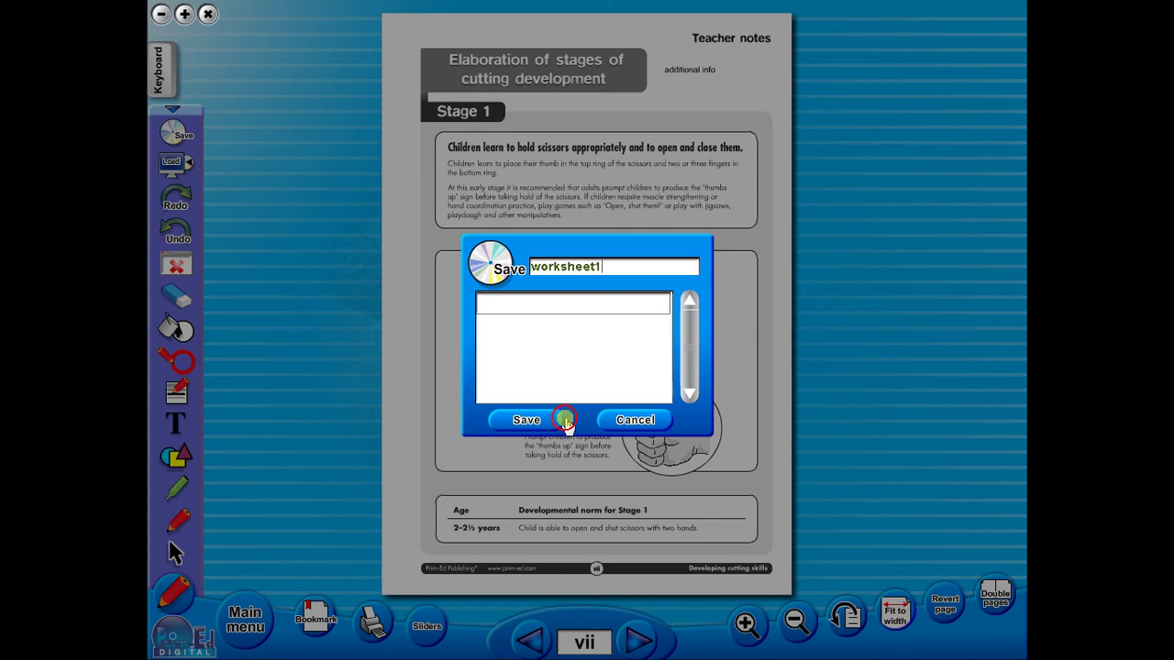
# Step: Close the save window and bring up the on-screen keyboard with the text tool selected
pyautogui.click(628, 421)
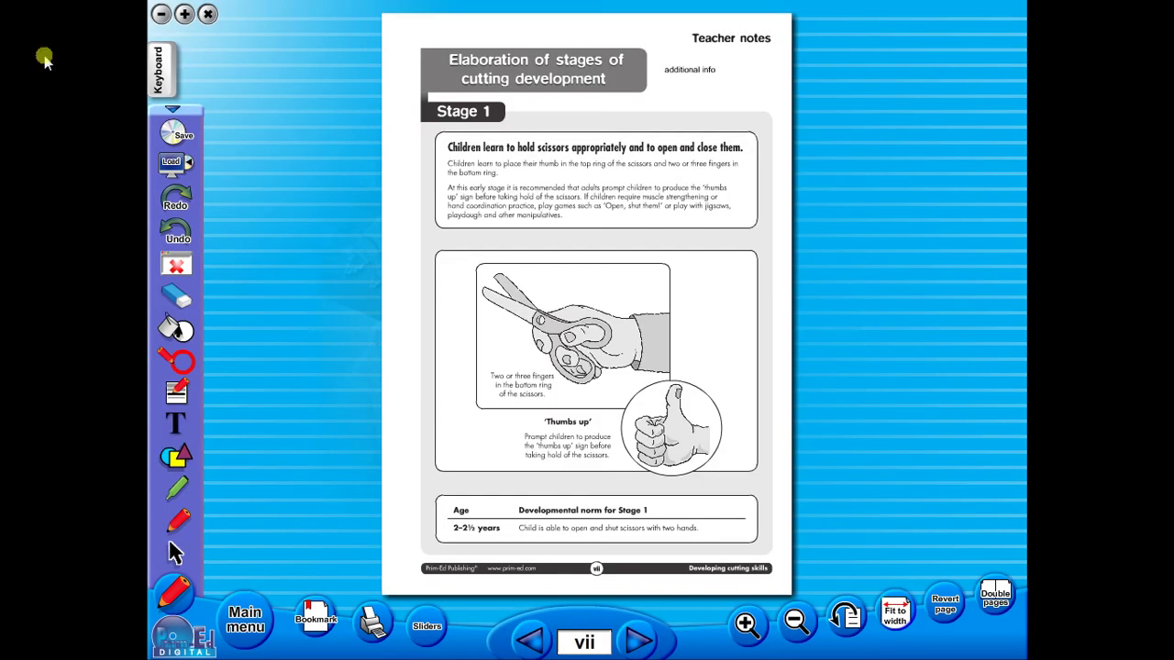
pyautogui.click(165, 74)
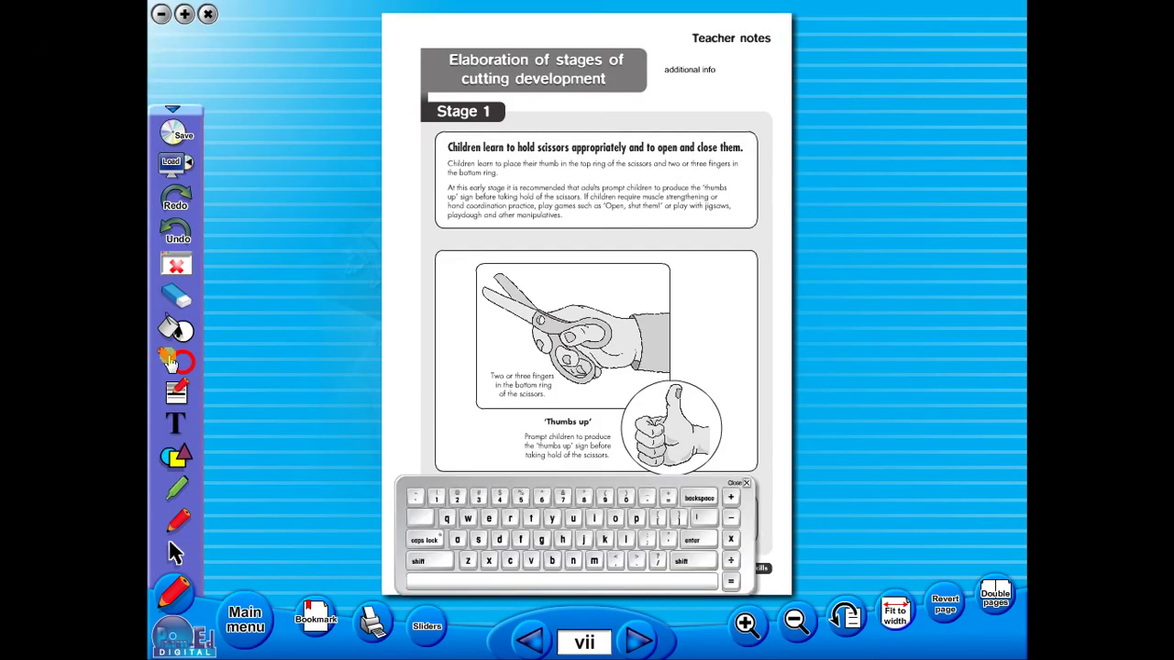
pyautogui.click(176, 415)
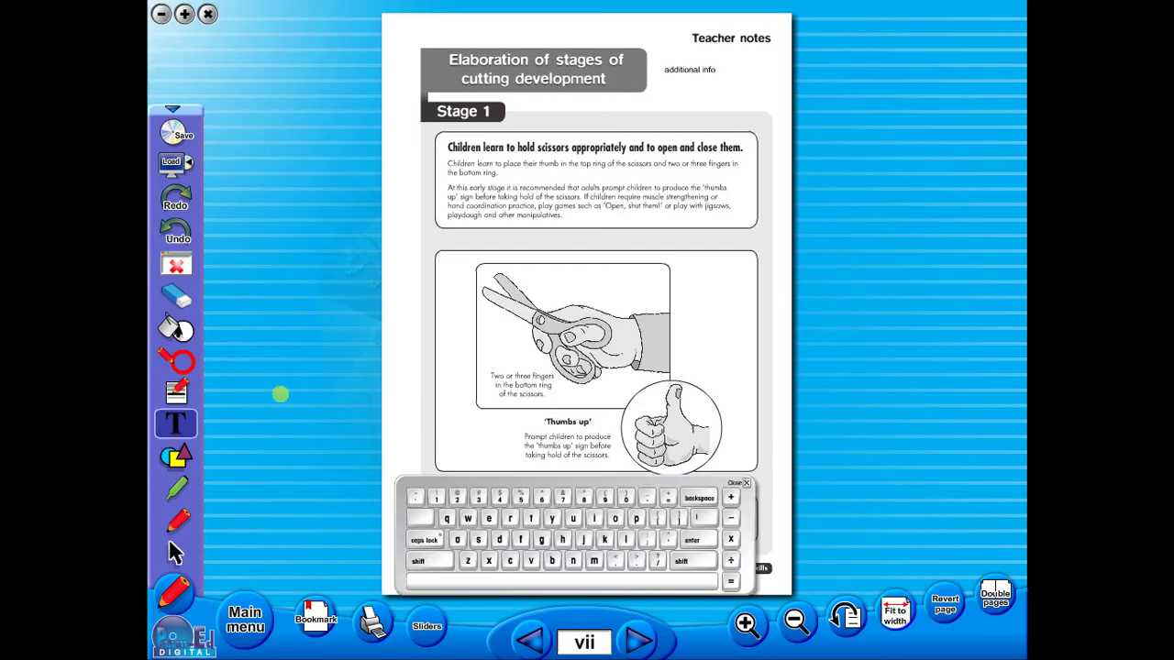
# Step: Append '/text' to the note with the on-screen keyboard, then close the keyboard
pyautogui.click(724, 72)
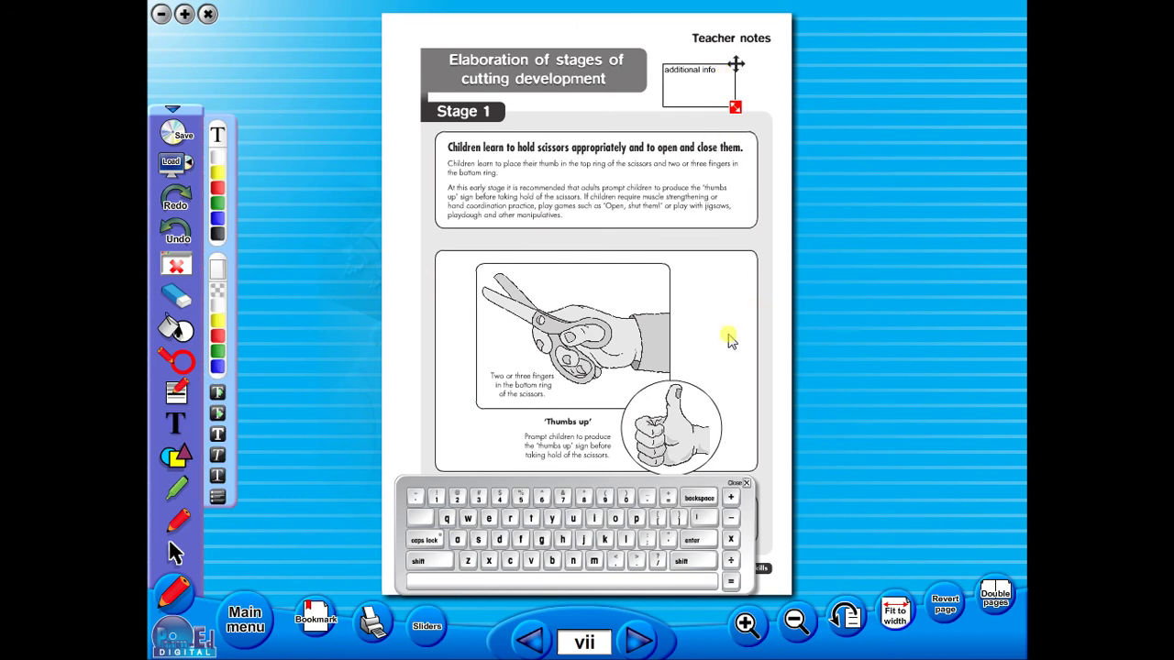
pyautogui.click(657, 560)
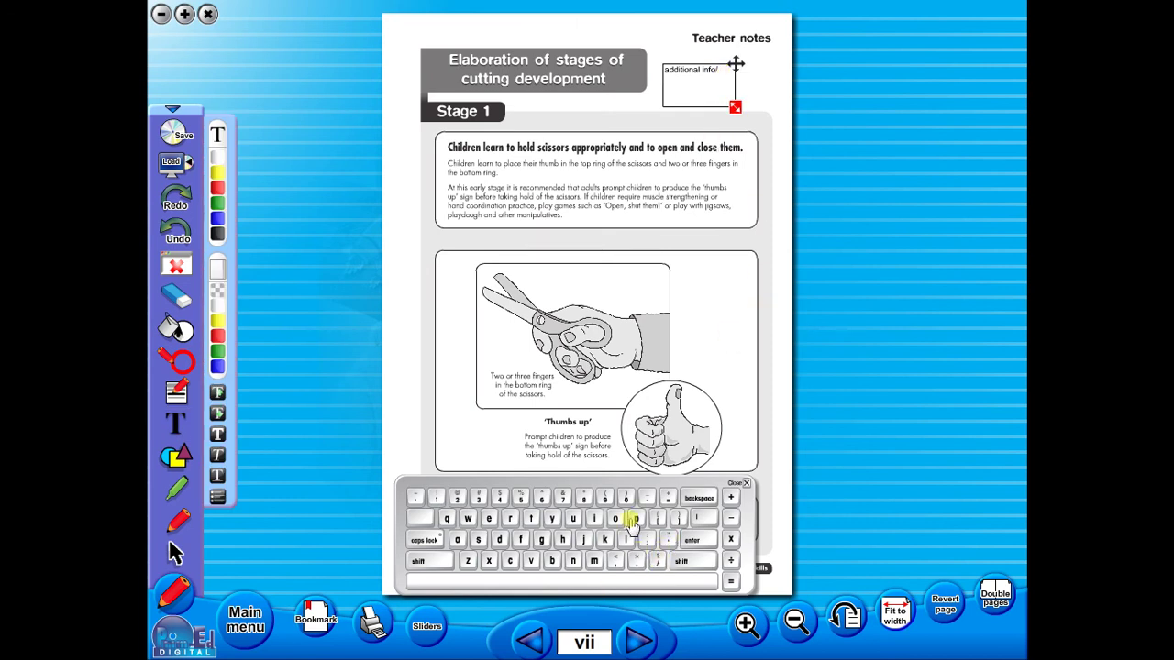
pyautogui.click(530, 519)
pyautogui.click(489, 519)
pyautogui.click(530, 519)
pyautogui.click(748, 486)
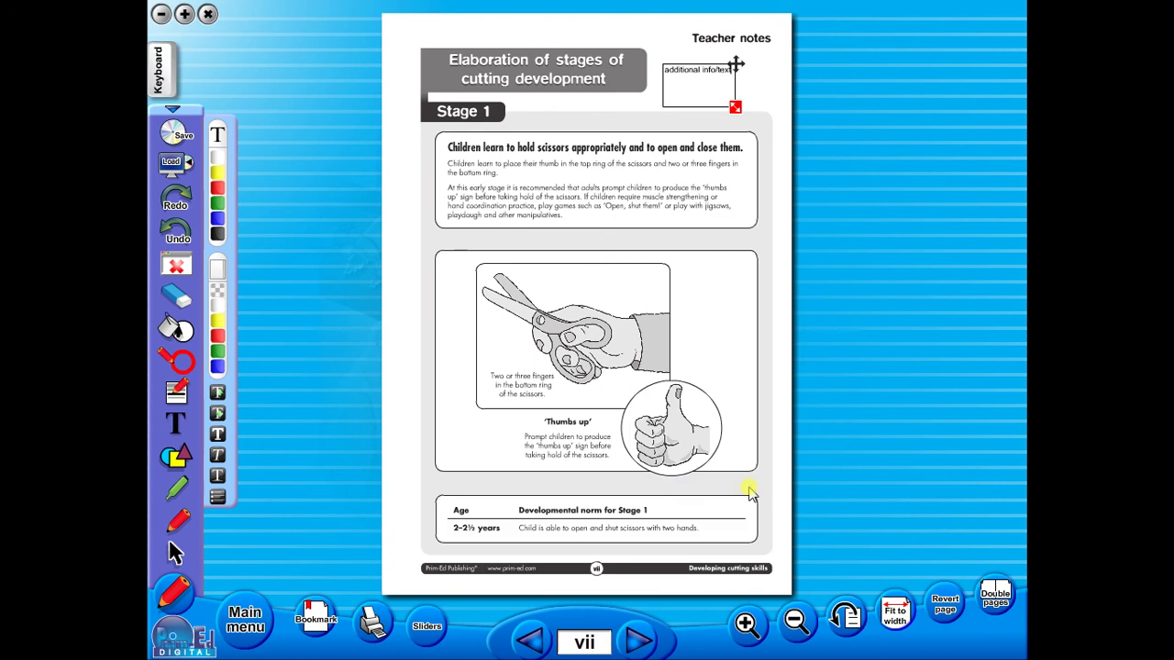
# Step: Leaf through the Teacher notes in double-page view to spread viii–ix, then return to the main menu
pyautogui.click(253, 607)
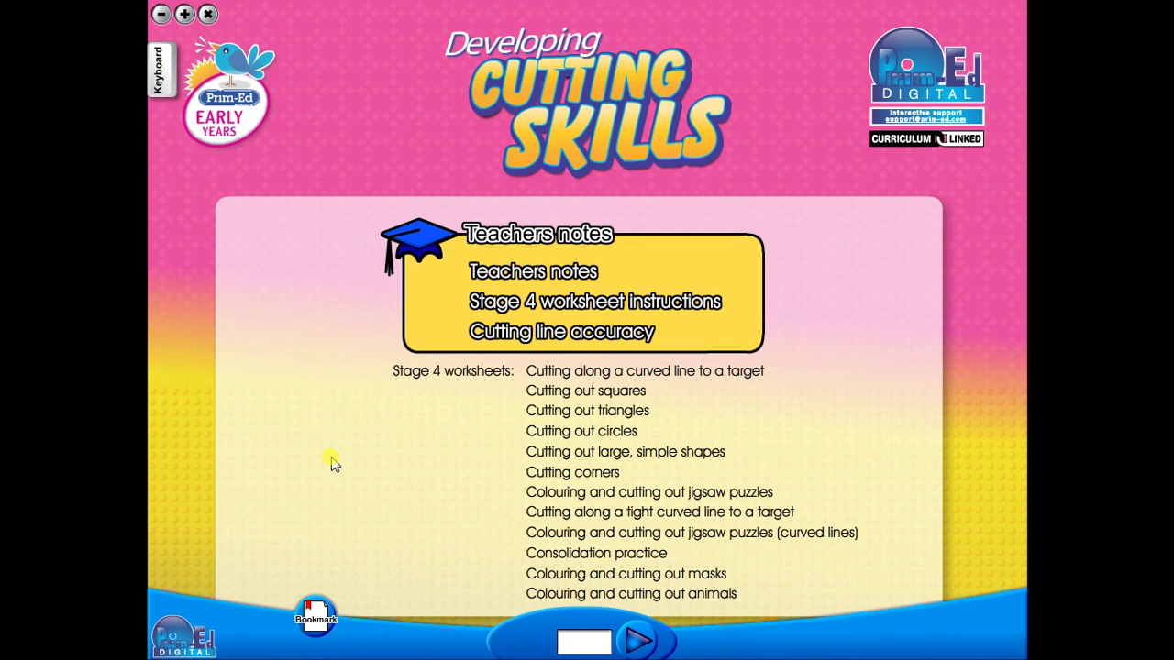
pyautogui.click(561, 287)
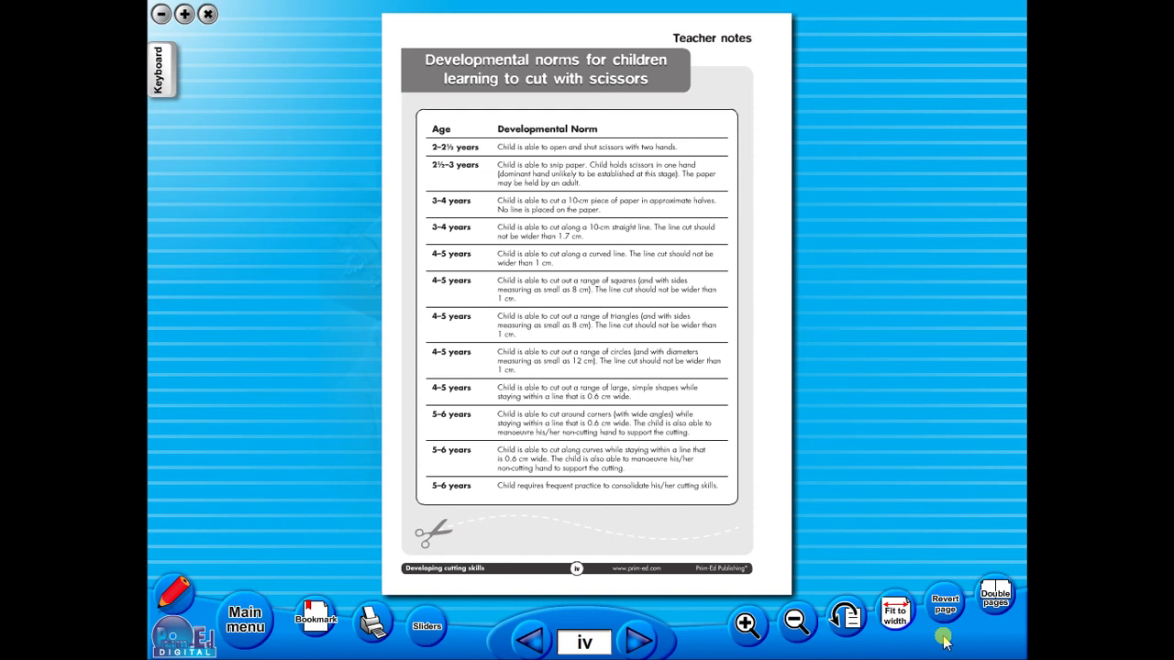
pyautogui.click(995, 596)
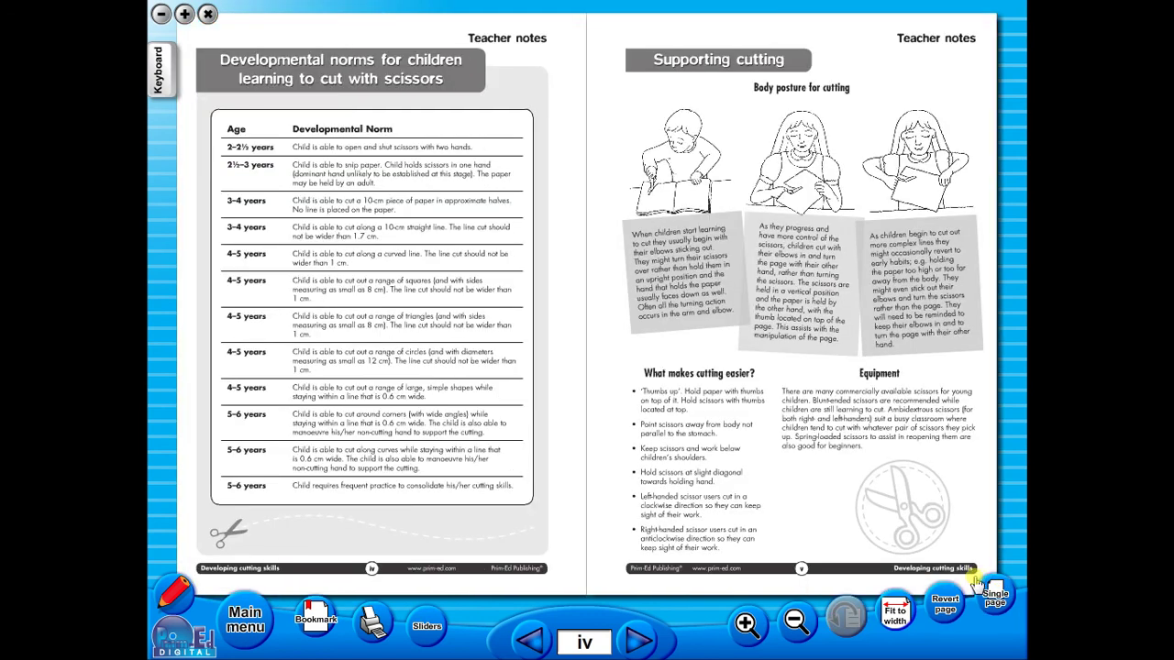
pyautogui.click(653, 636)
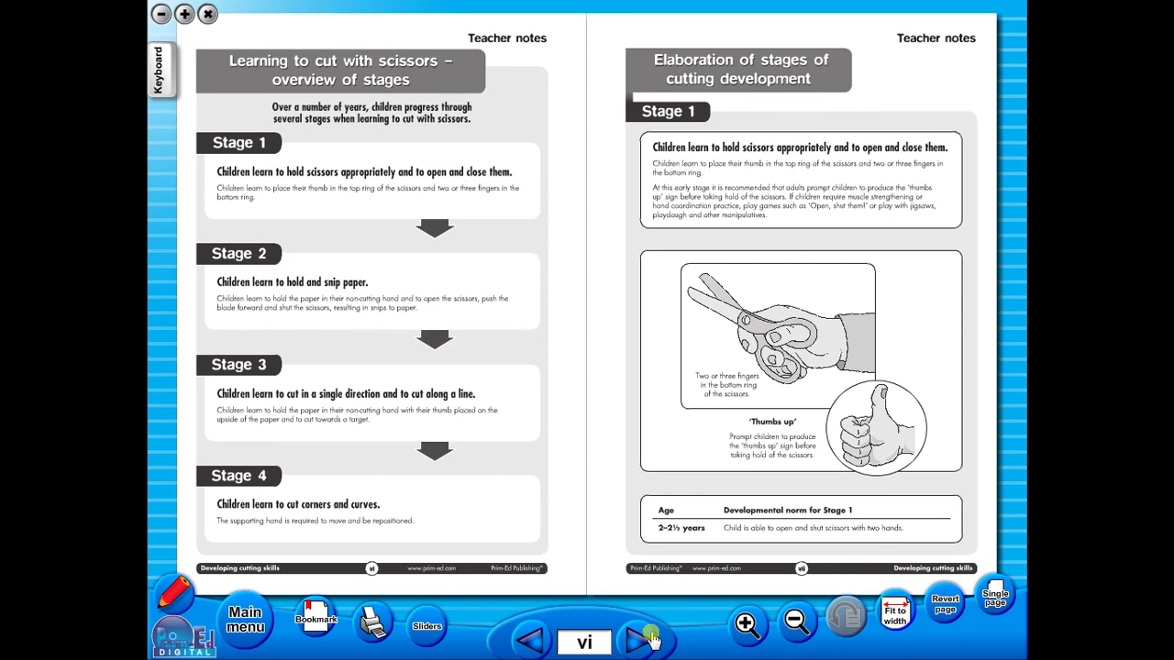
pyautogui.click(651, 638)
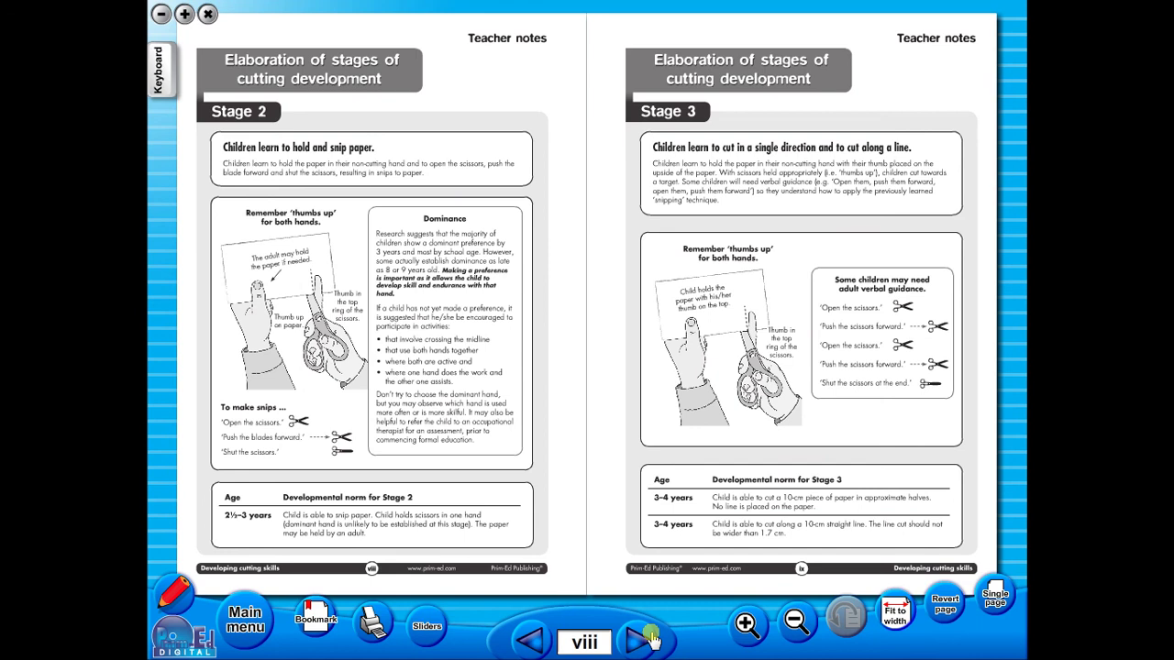
pyautogui.click(255, 620)
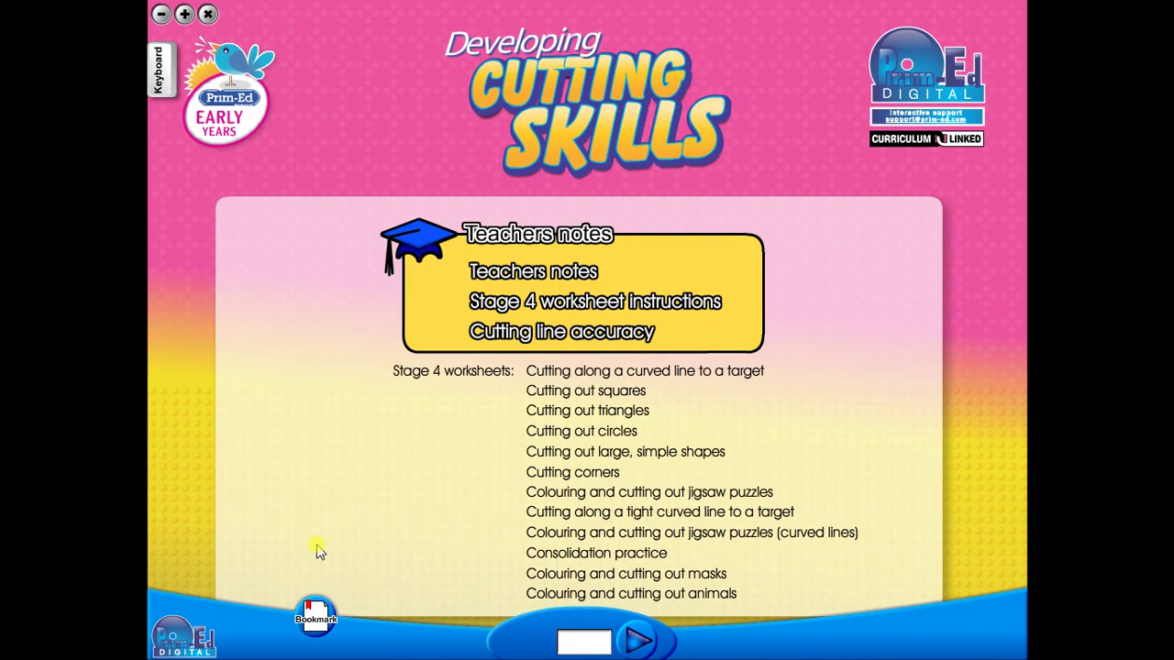
# Step: Go to the Cutting line accuracy section, then advance two spreads to the worm and elephant worksheets
pyautogui.click(507, 341)
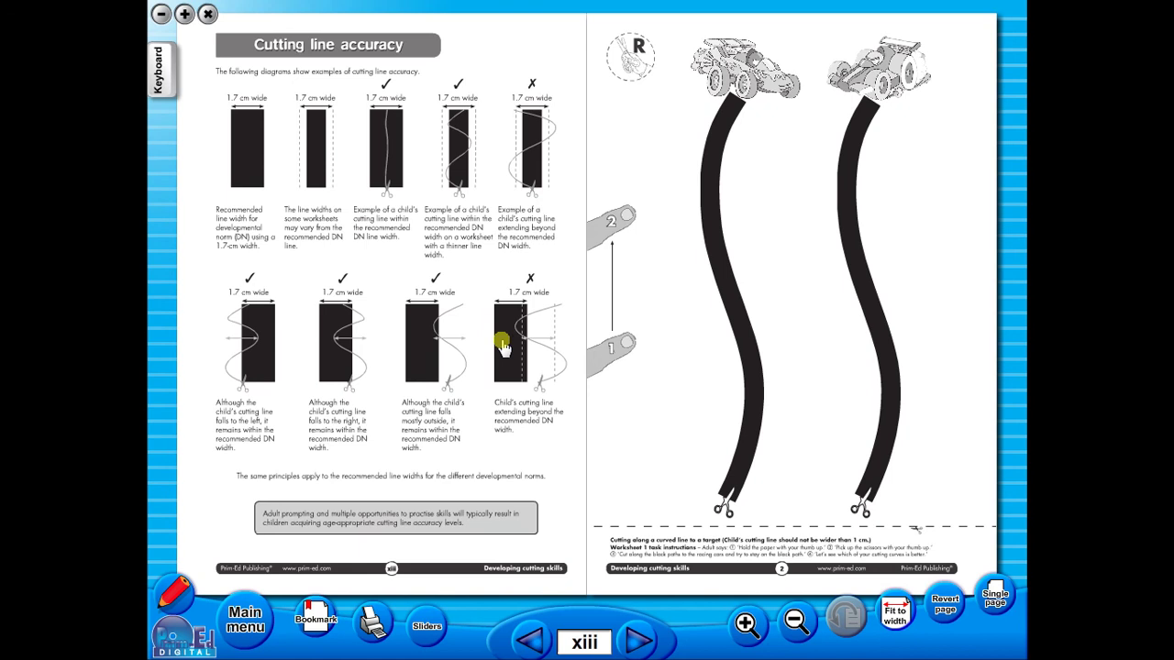
pyautogui.click(636, 642)
pyautogui.click(636, 642)
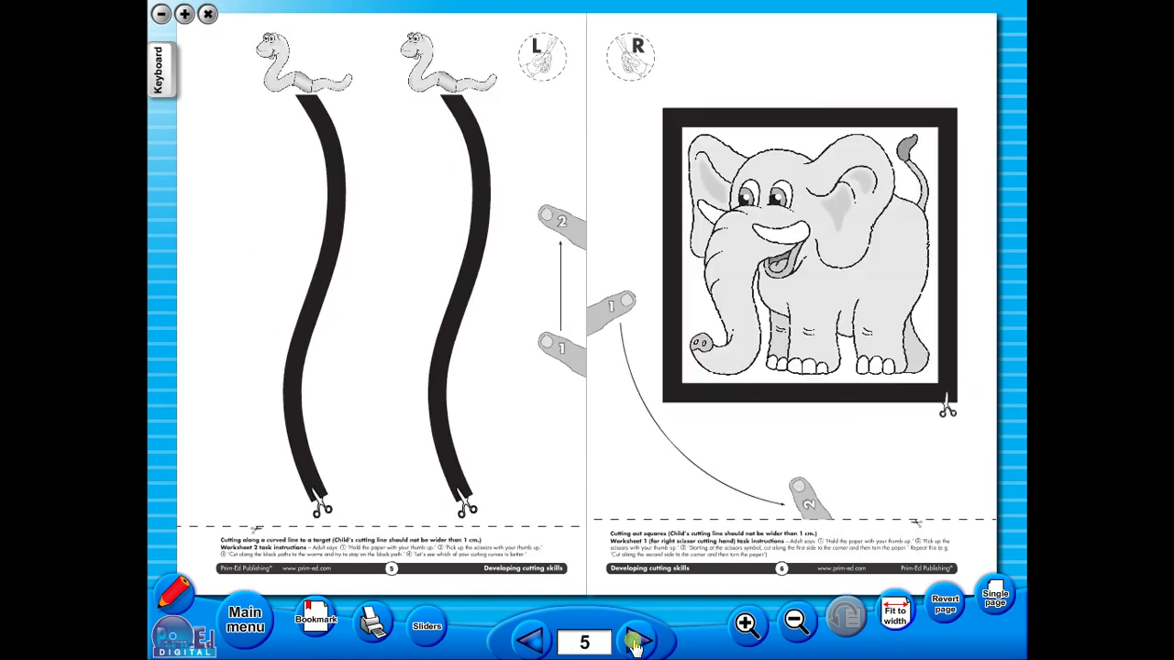